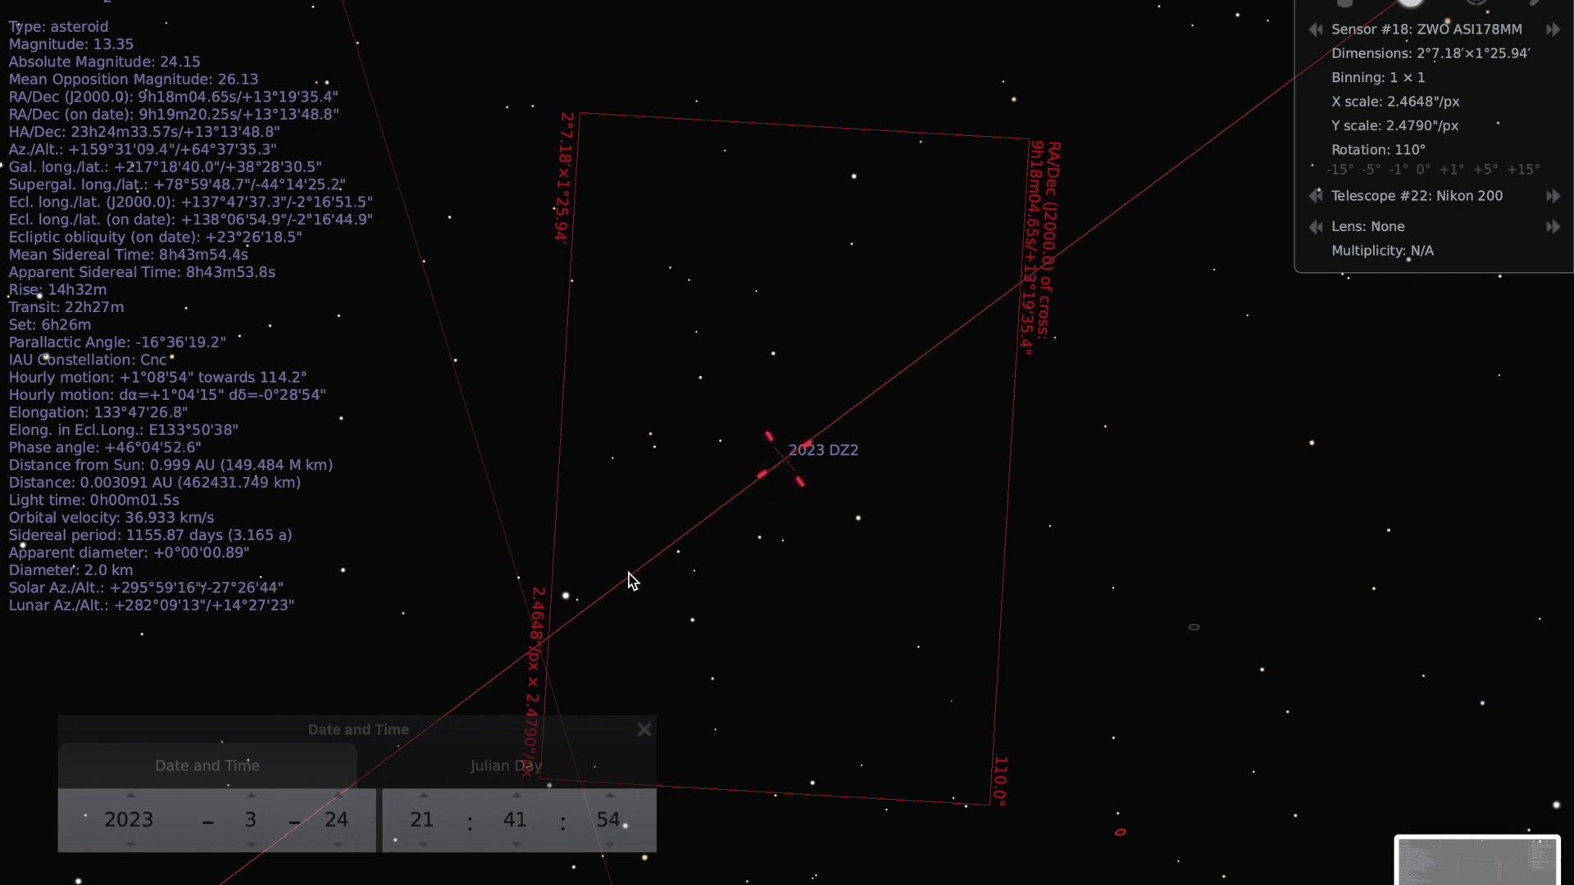
Step: Open the View settings at the Solar System objects section
mouse_move(3, 662)
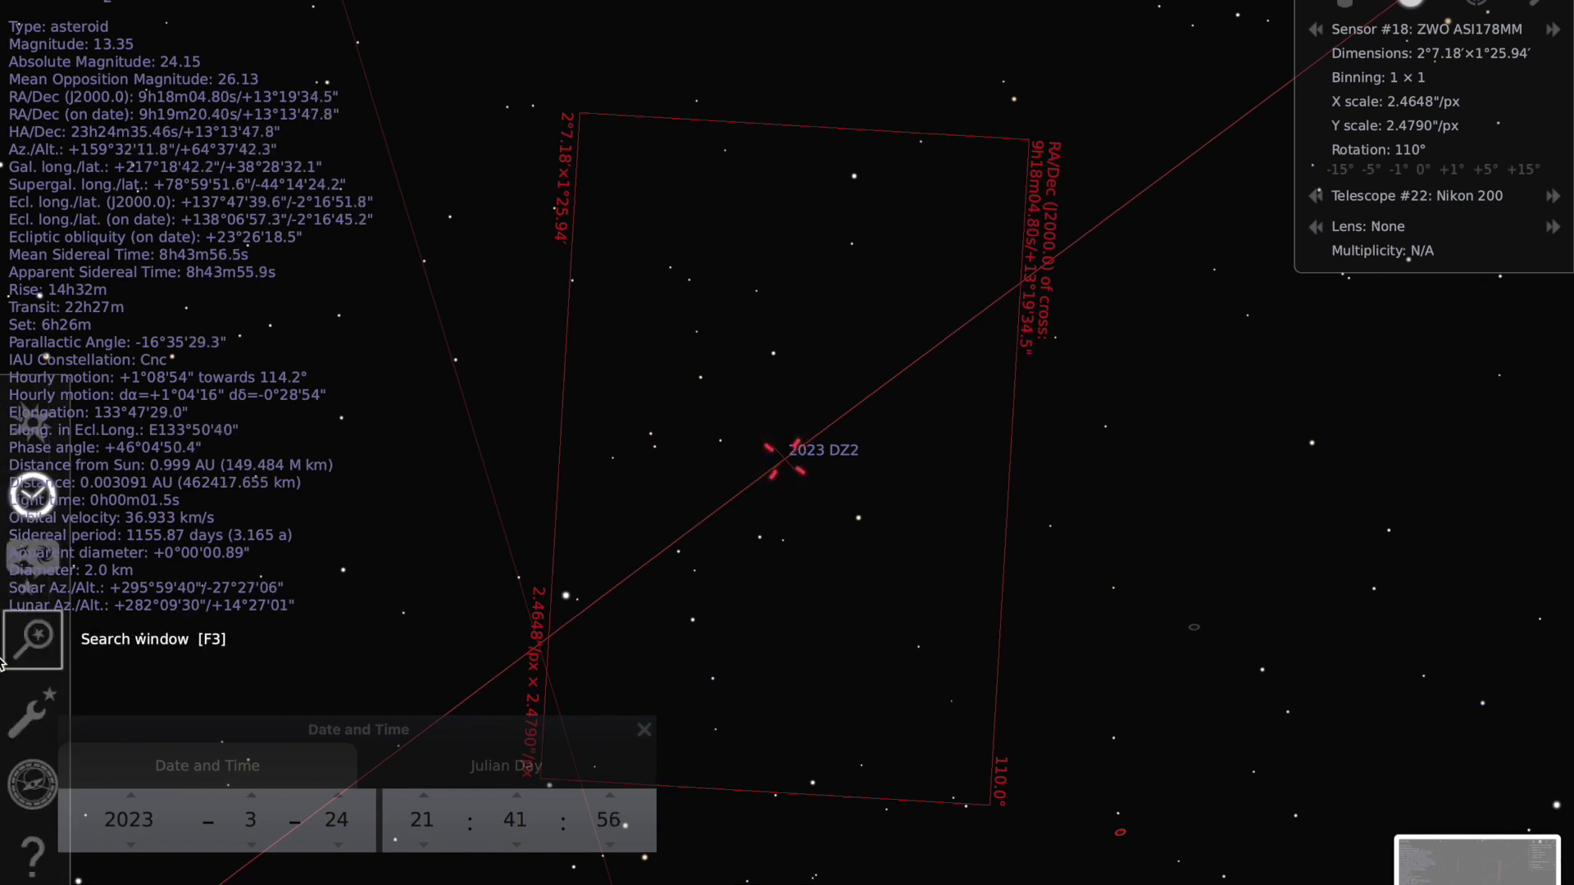
click(34, 568)
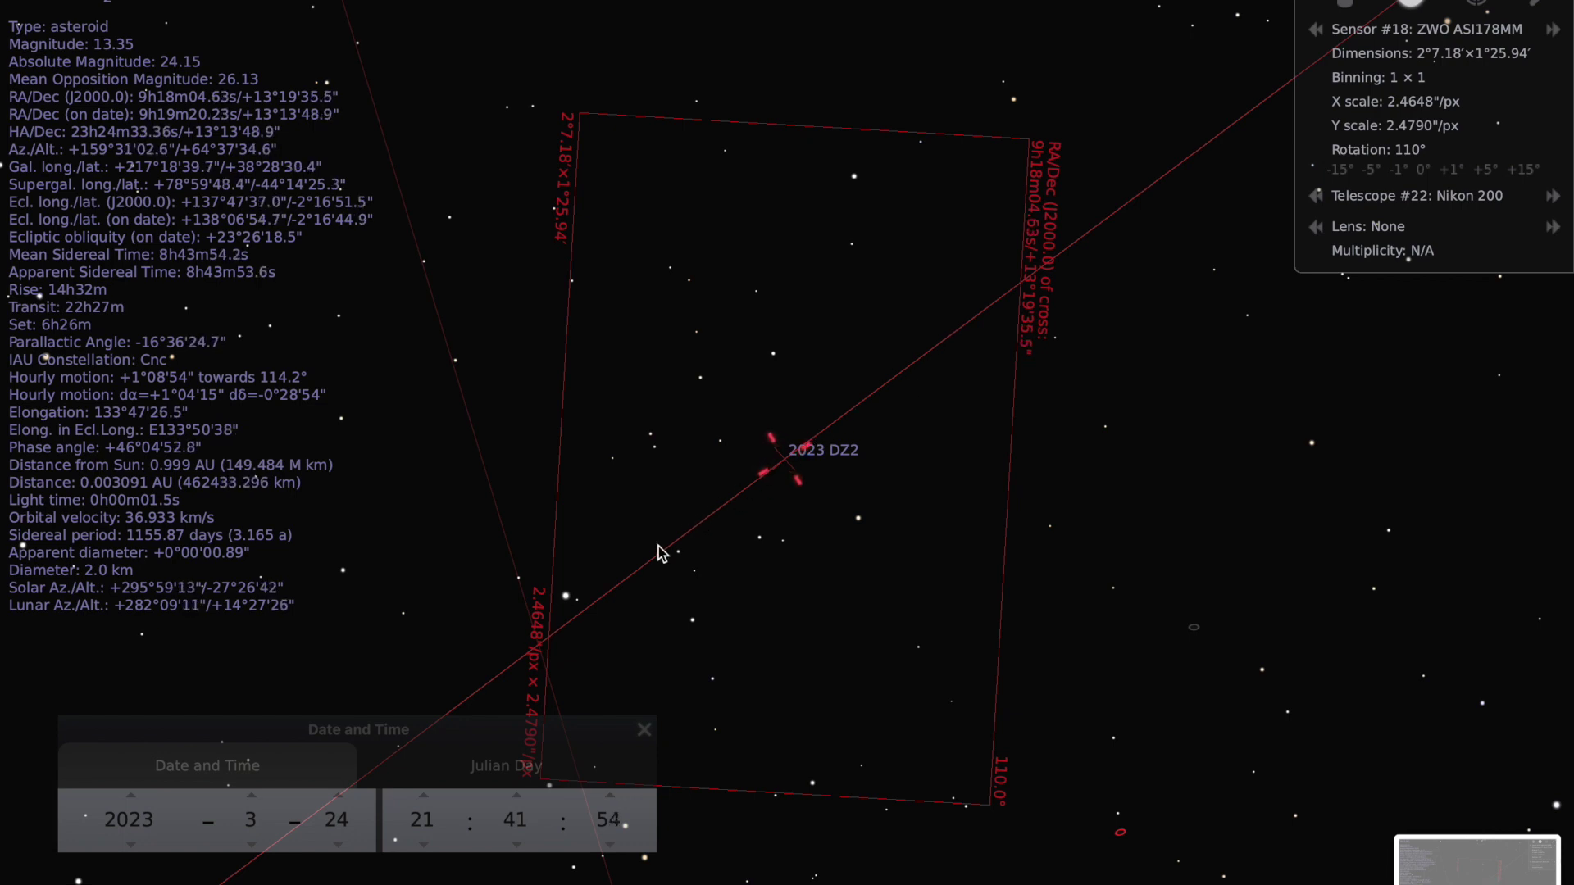
mouse_move(1, 662)
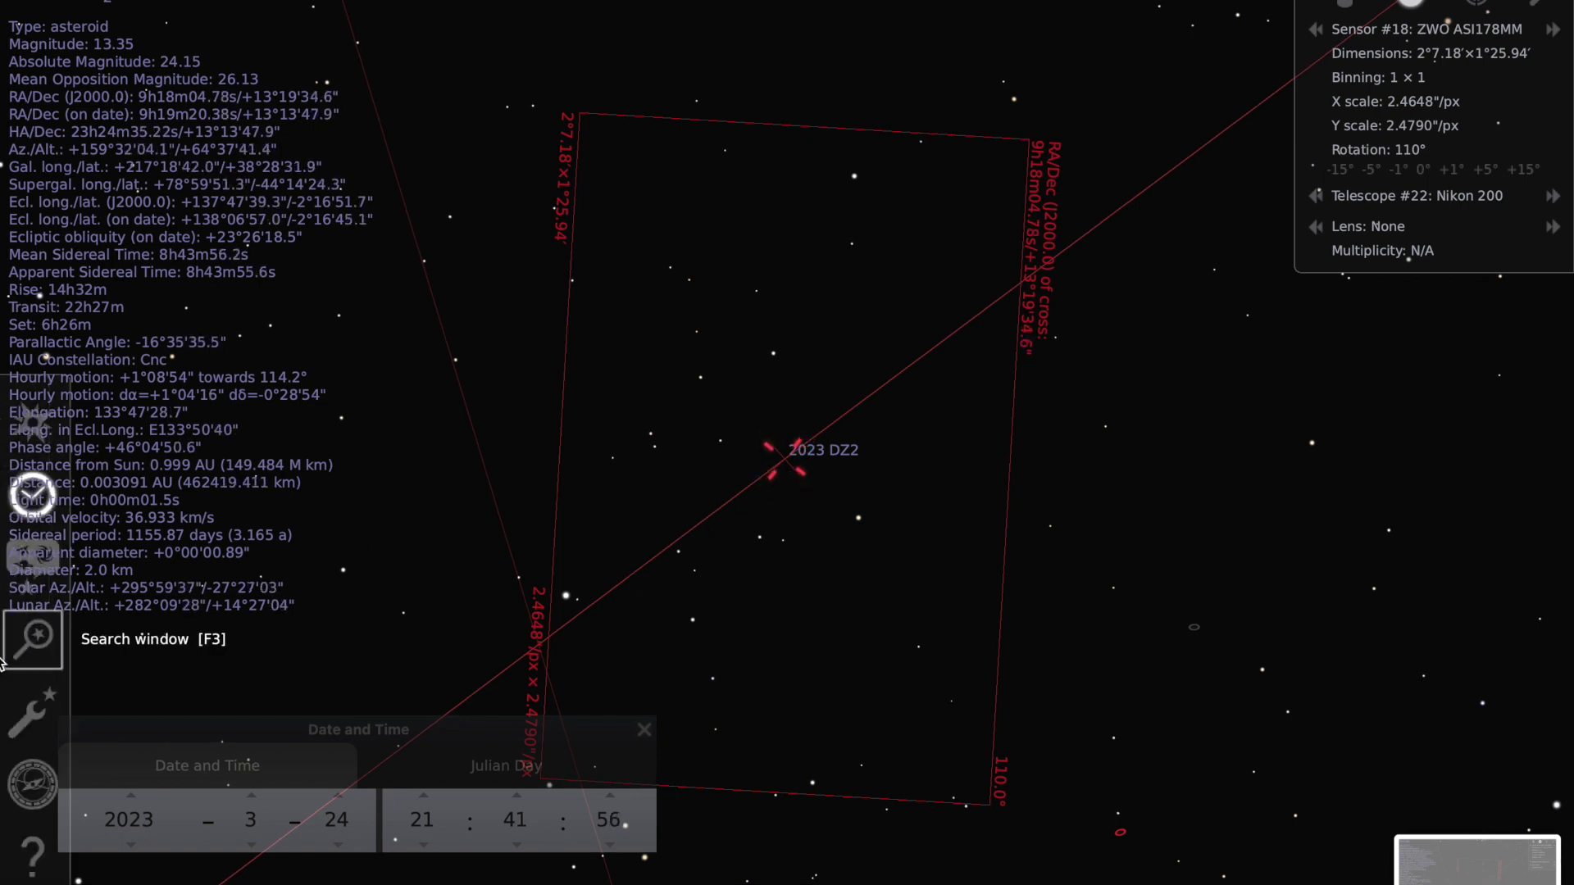
click(34, 568)
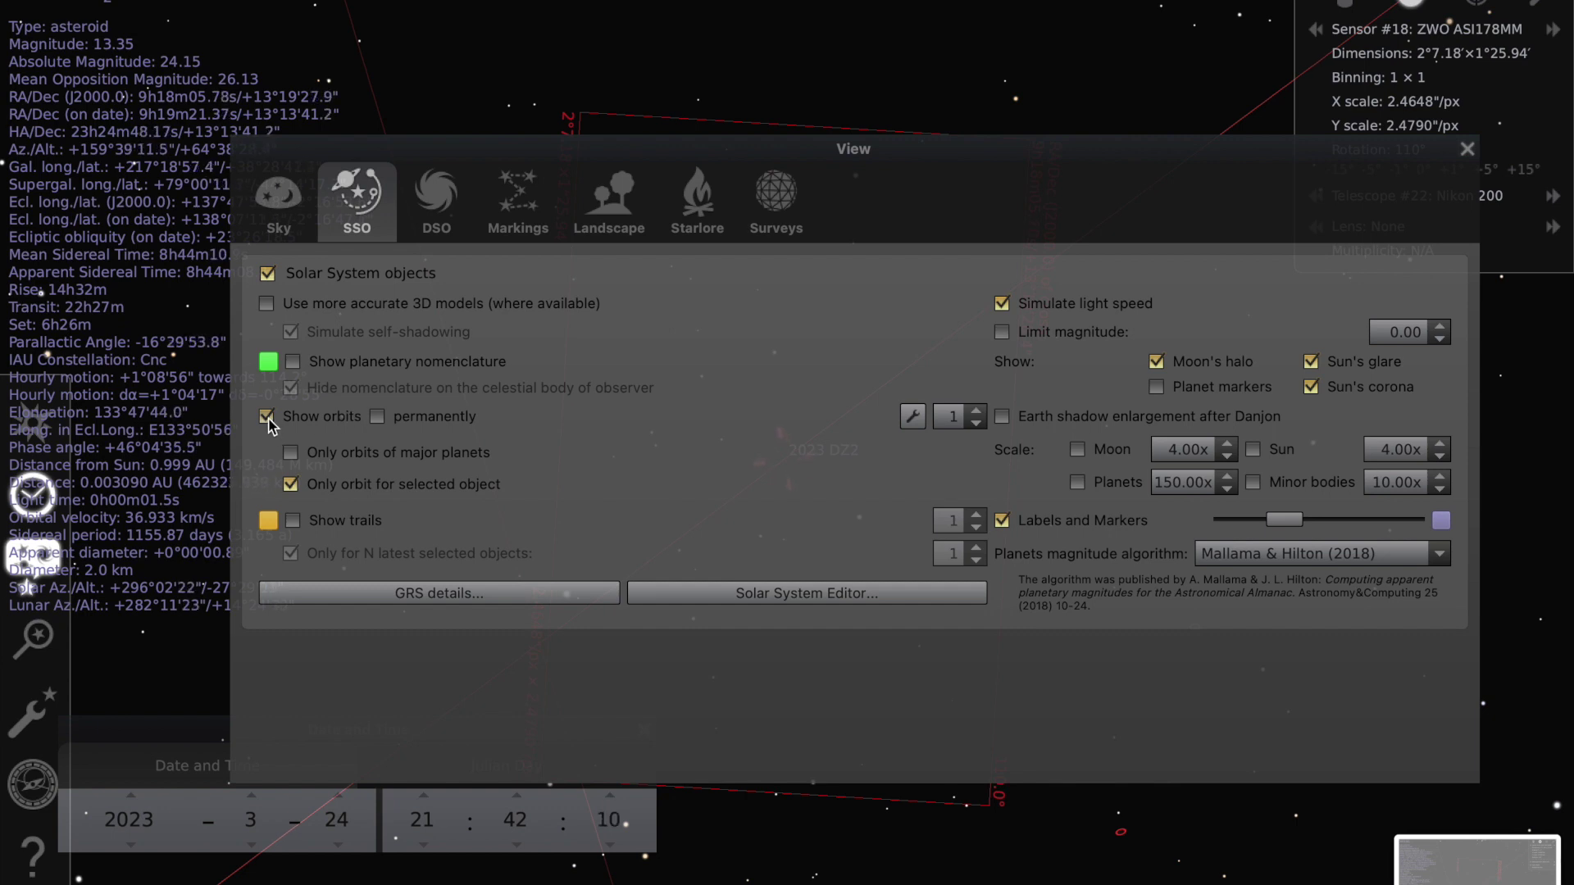
click(268, 418)
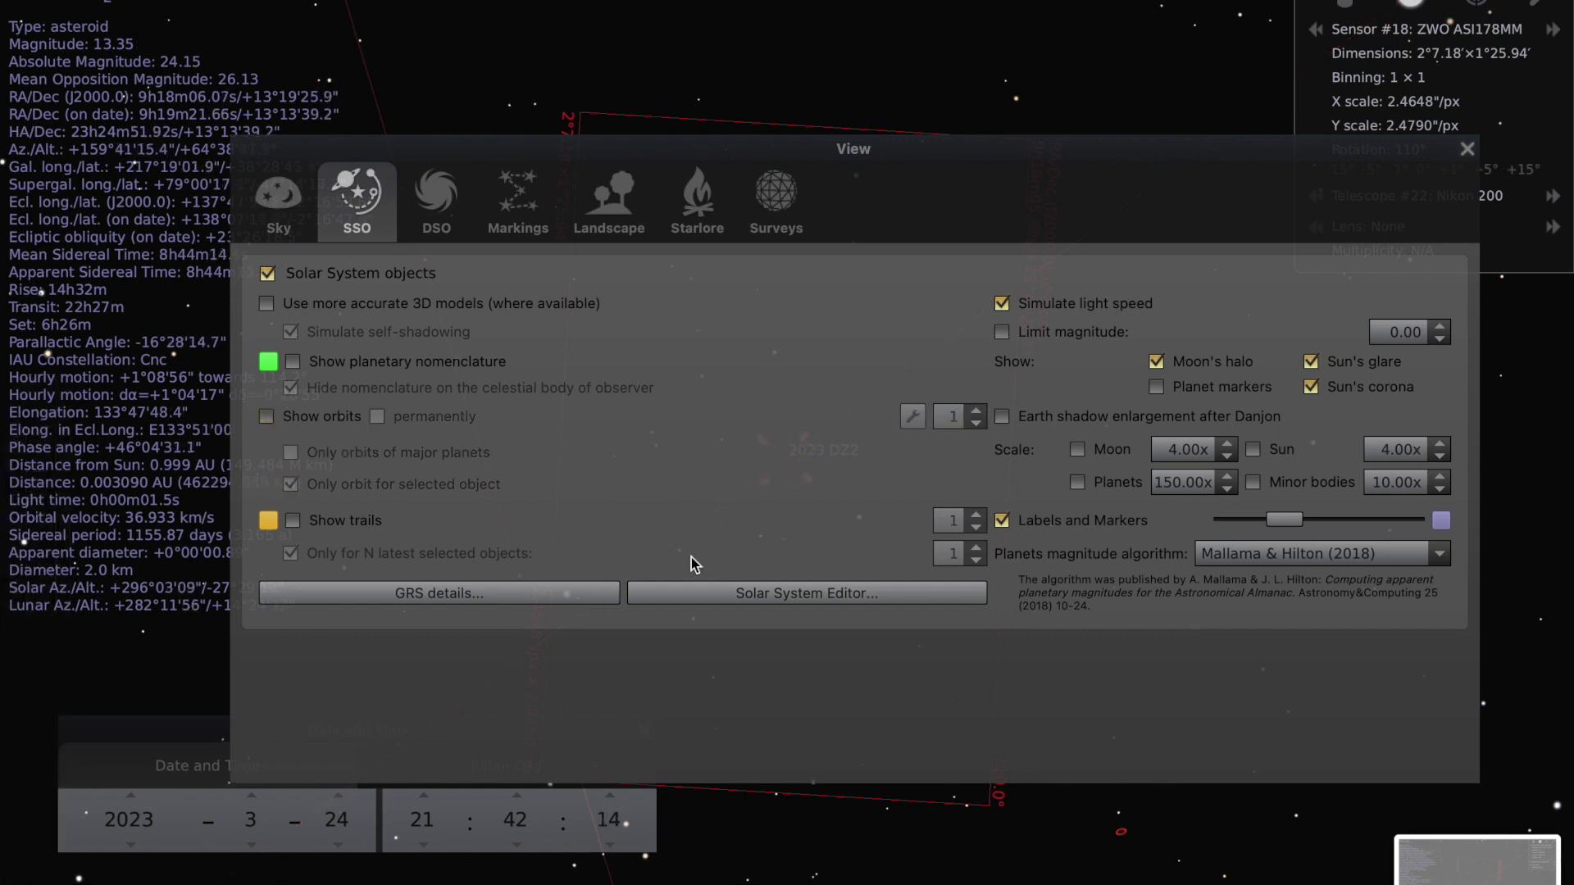
click(1468, 149)
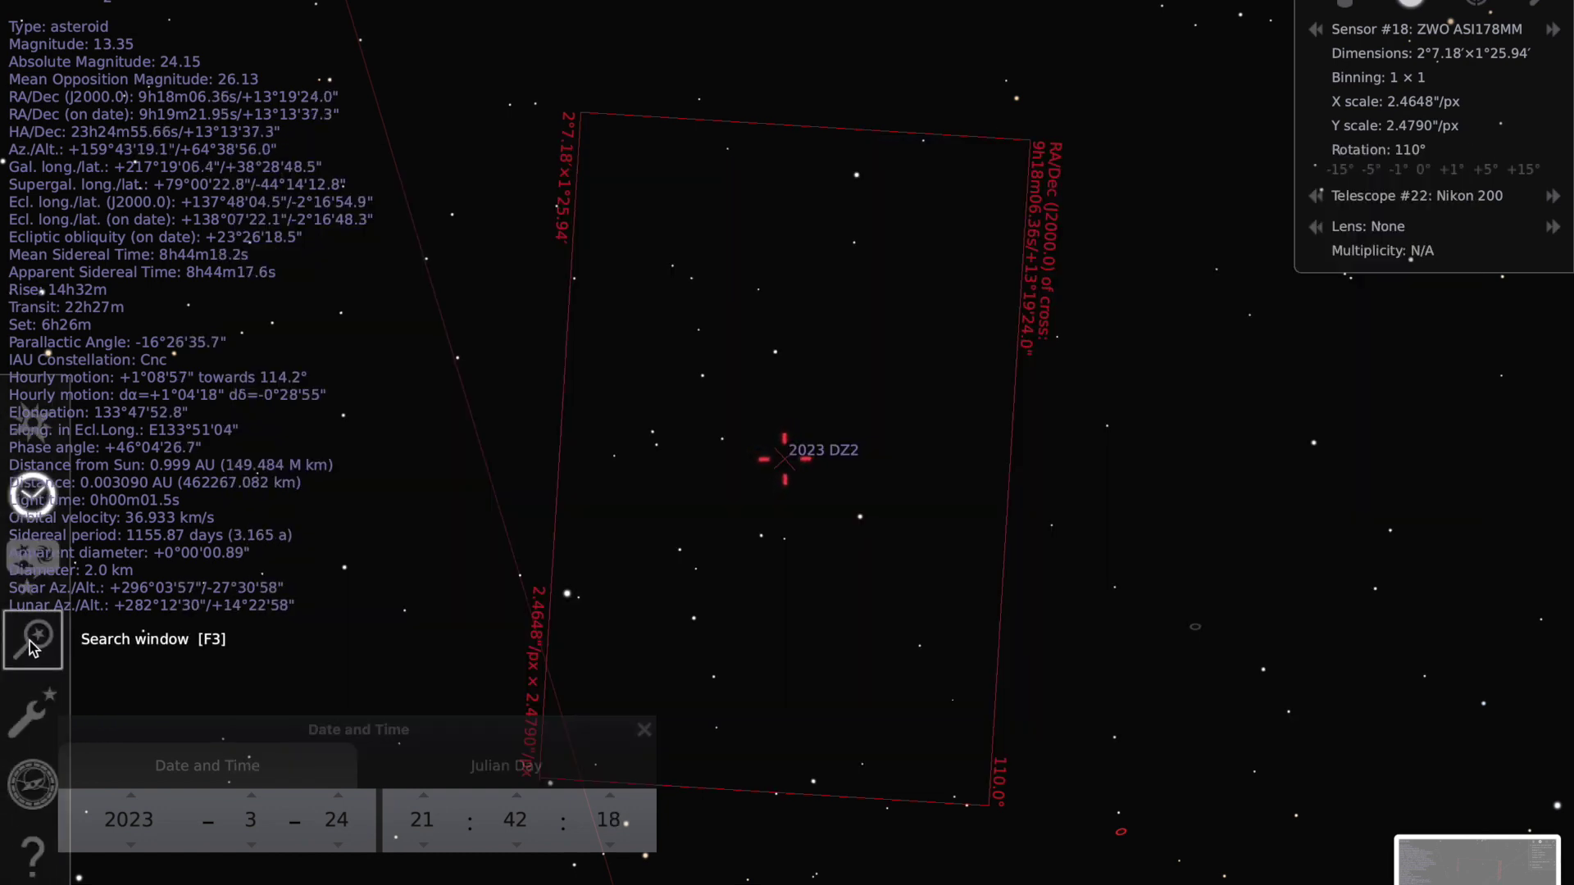
click(33, 557)
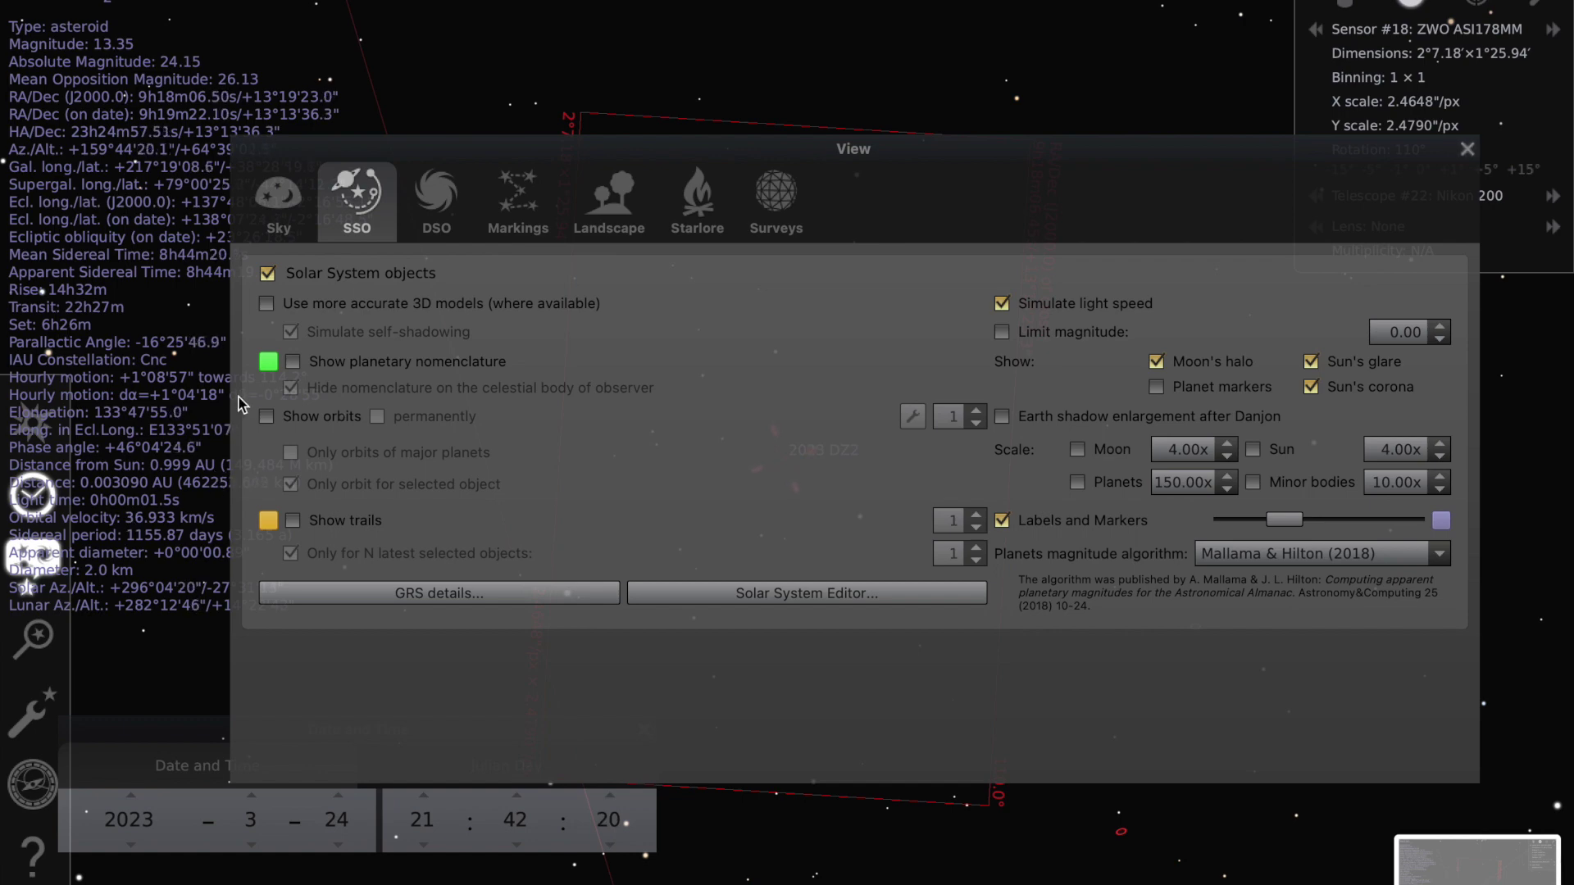
click(267, 417)
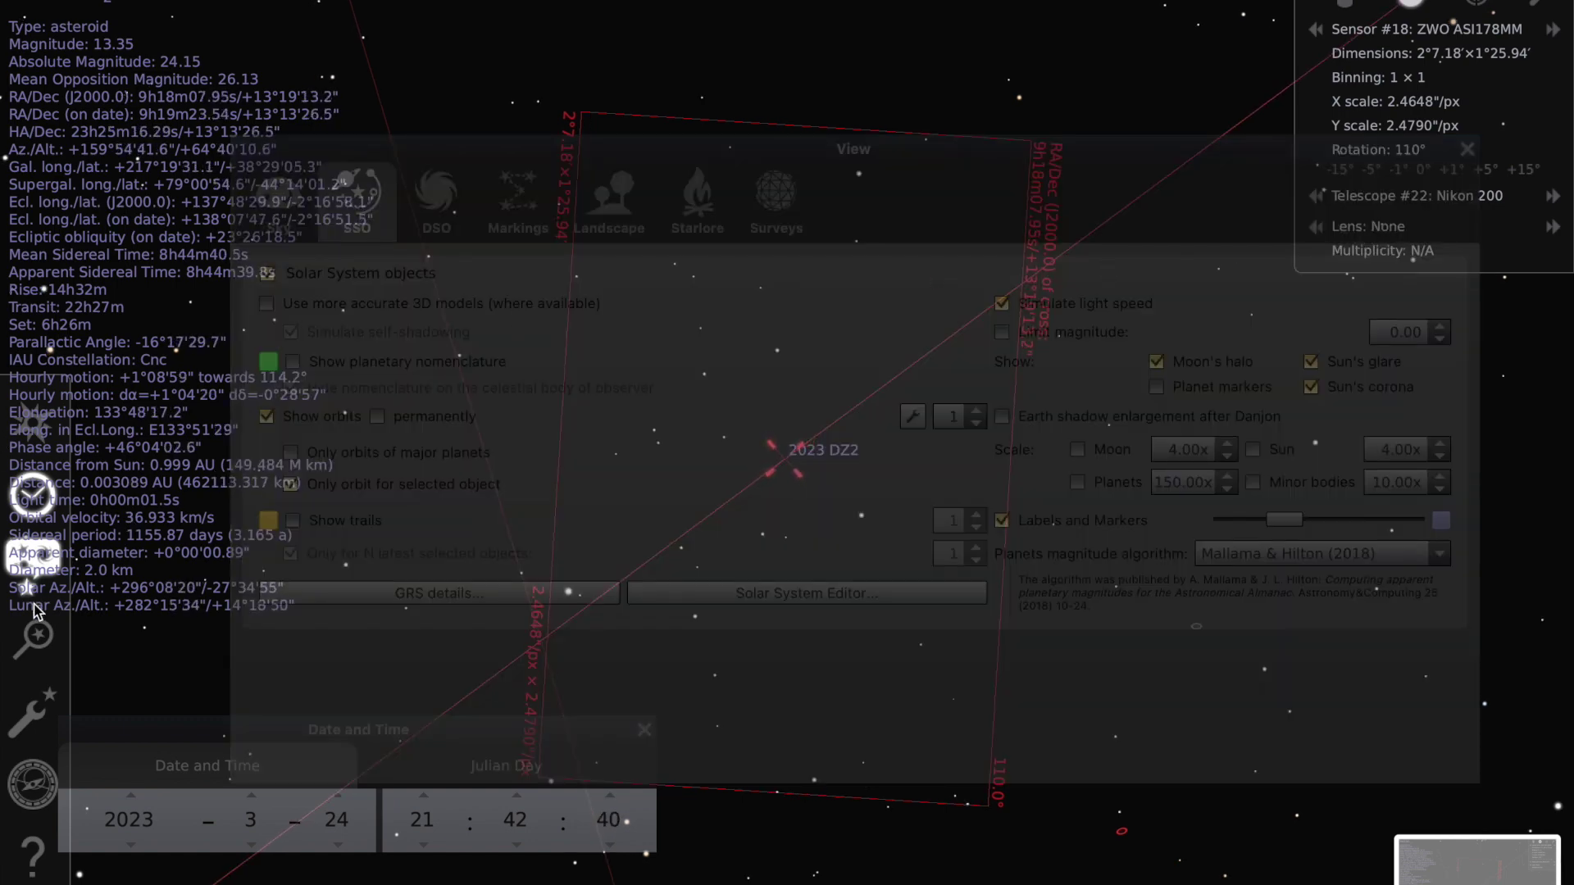
Step: Open the object search window, then close it again
click(33, 638)
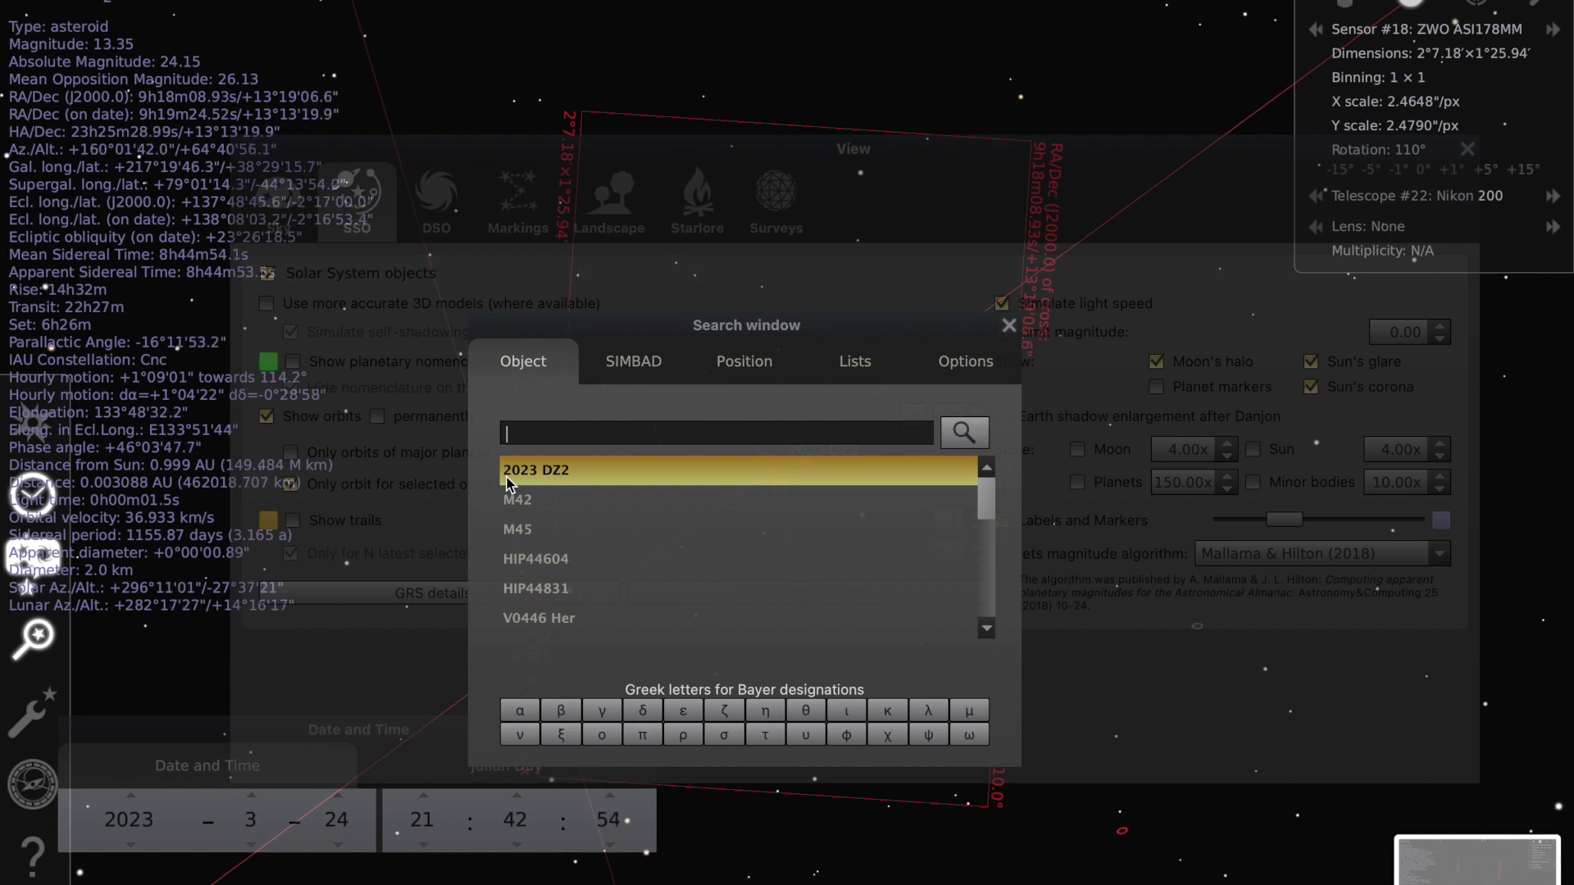
click(1009, 326)
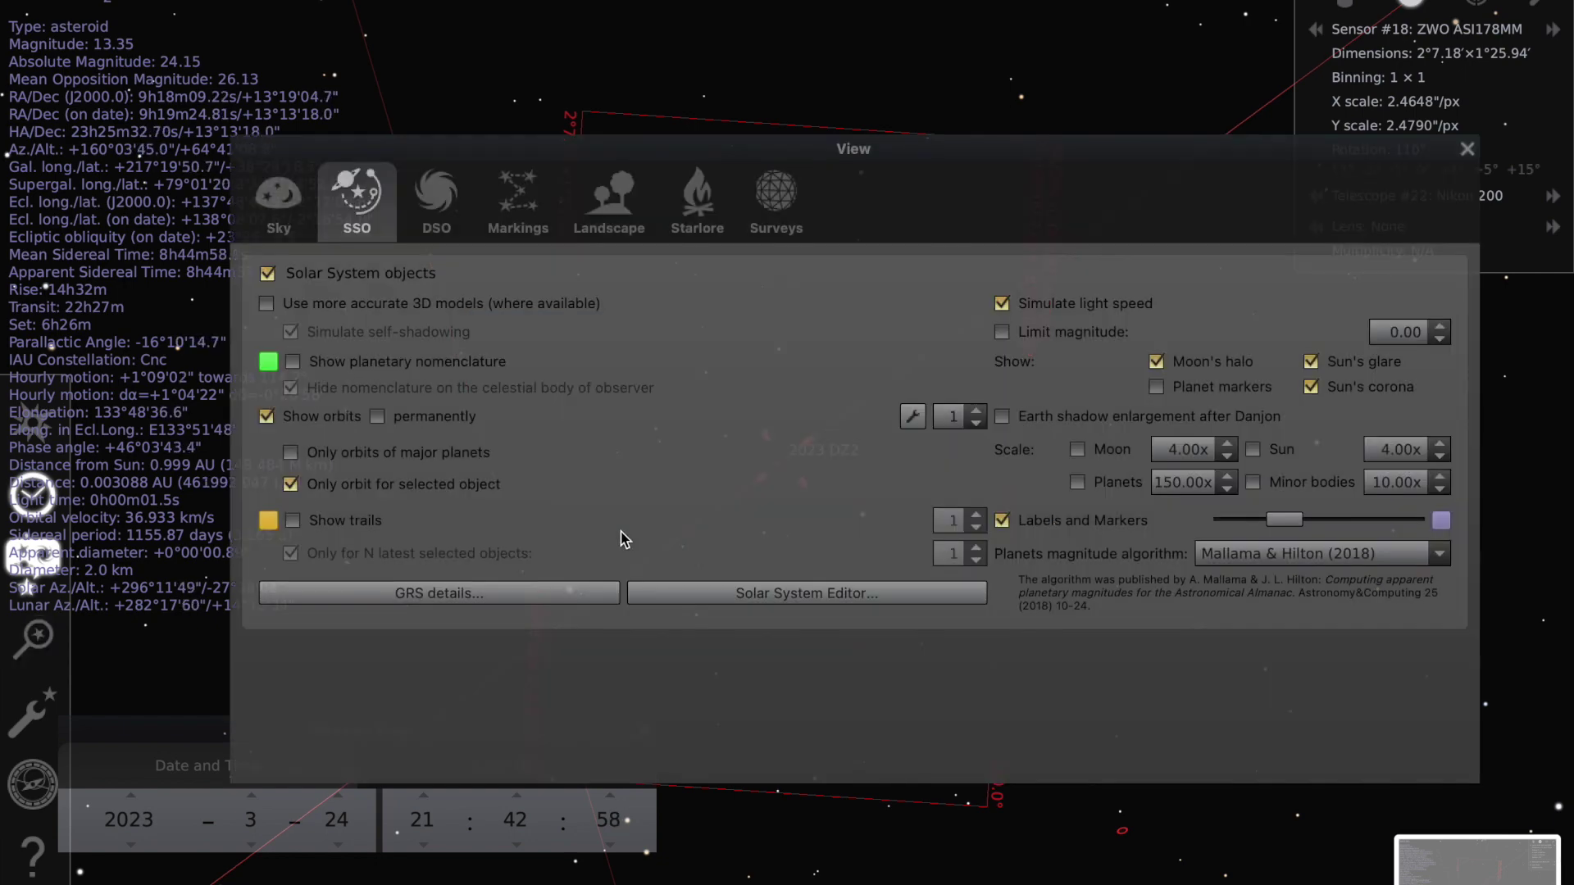
Step: Open the Solar System Editor's minor bodies list and start an MPC-format orbital elements import
click(762, 601)
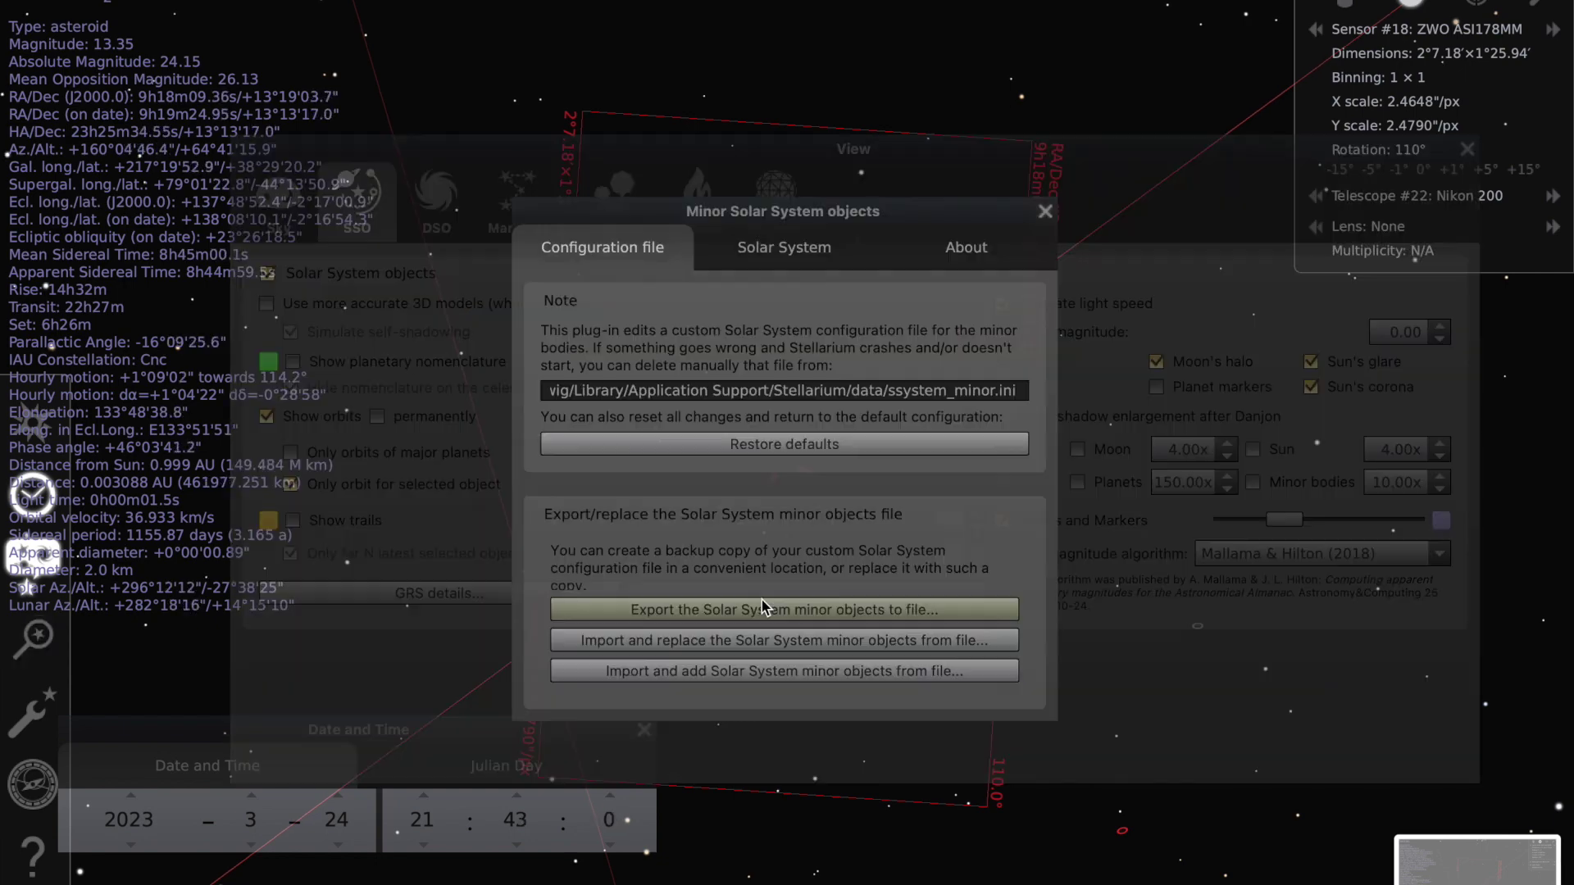
click(784, 246)
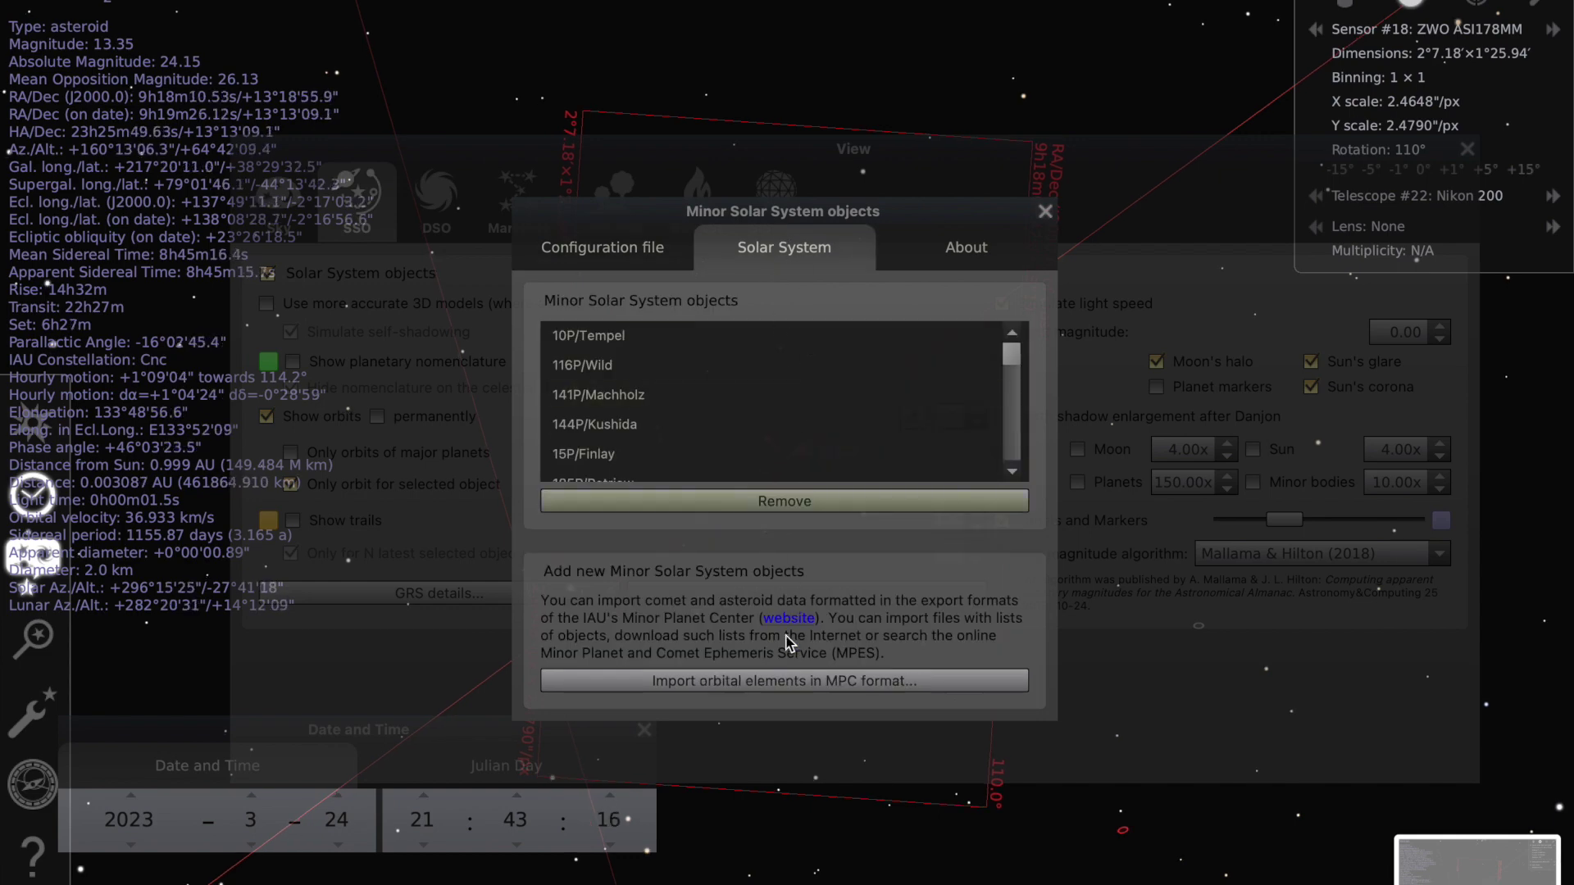
click(789, 683)
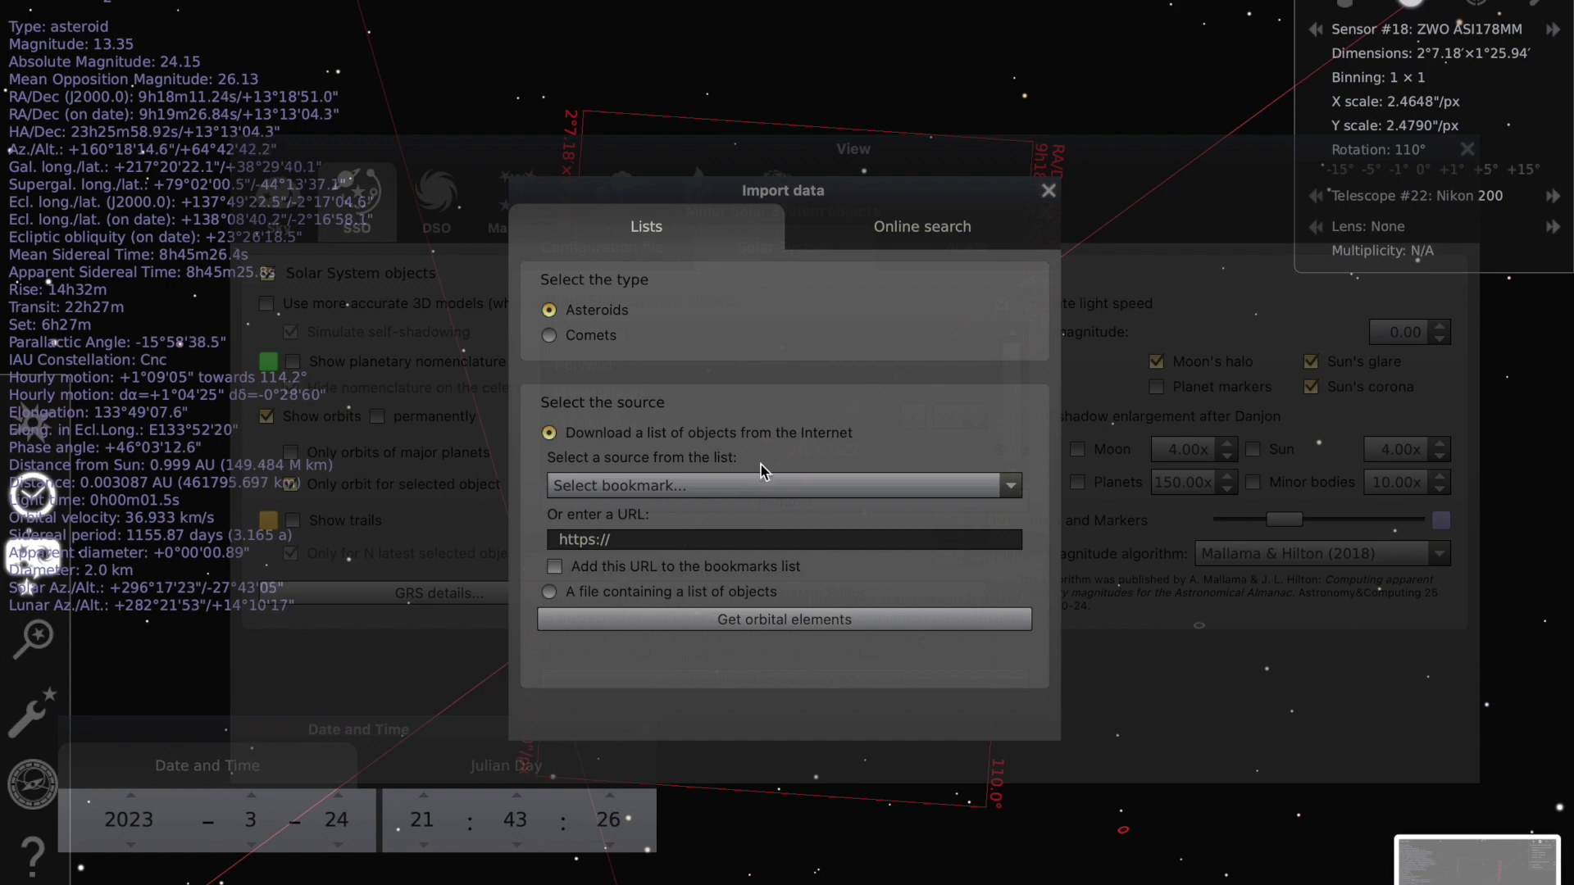
Step: Choose the MPCORB near-Earth asteroids (NEAs) bookmark and download its orbital elements
click(1014, 489)
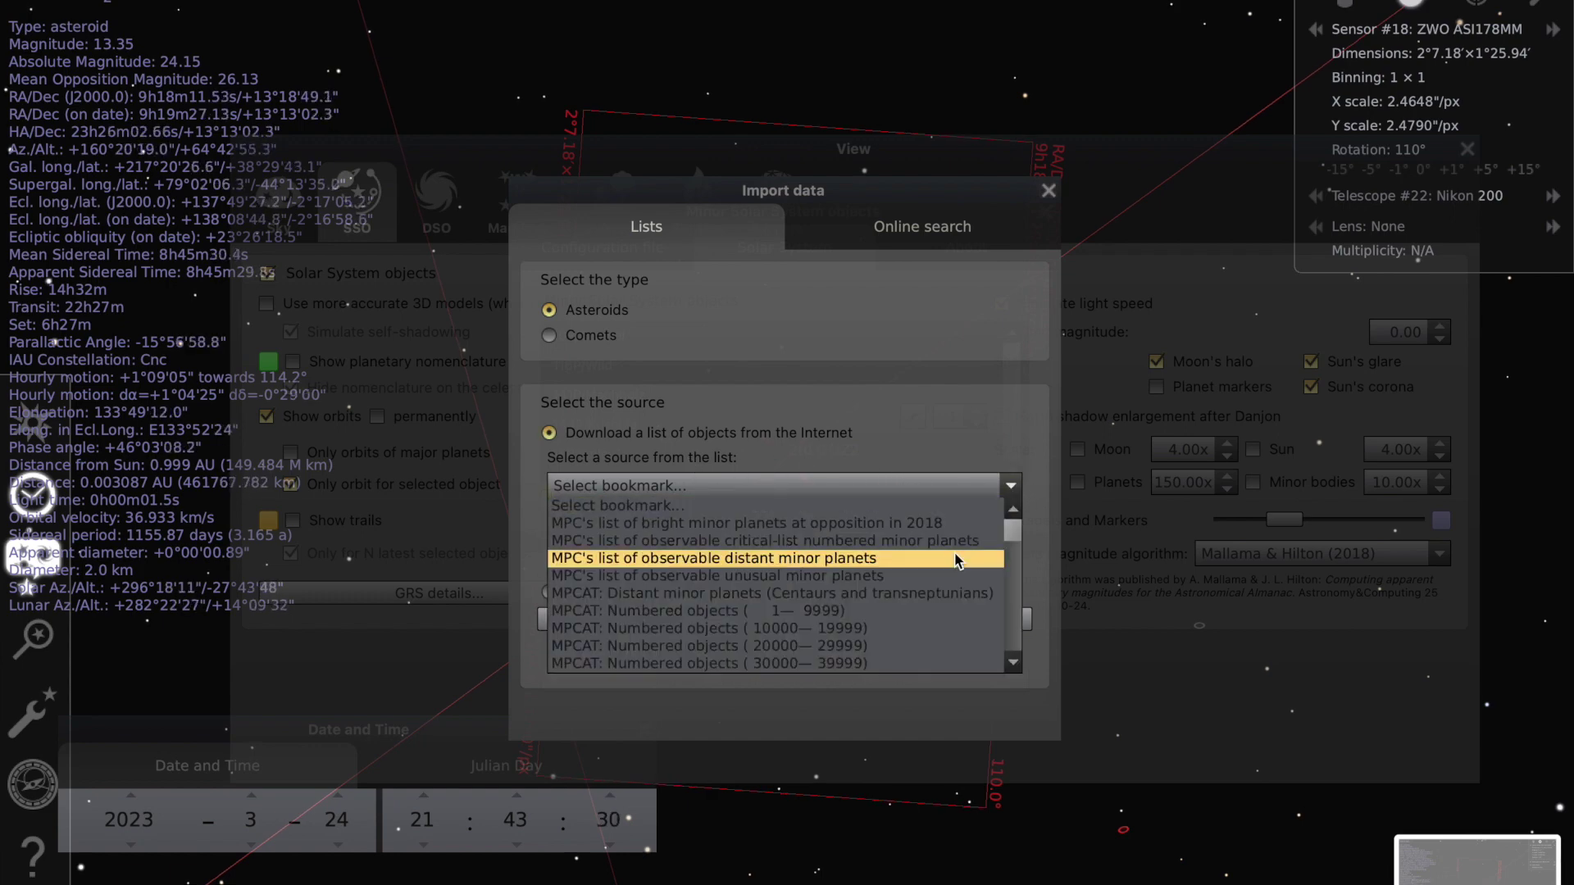
scroll(958, 560, down, 5)
scroll(958, 560, down, 12)
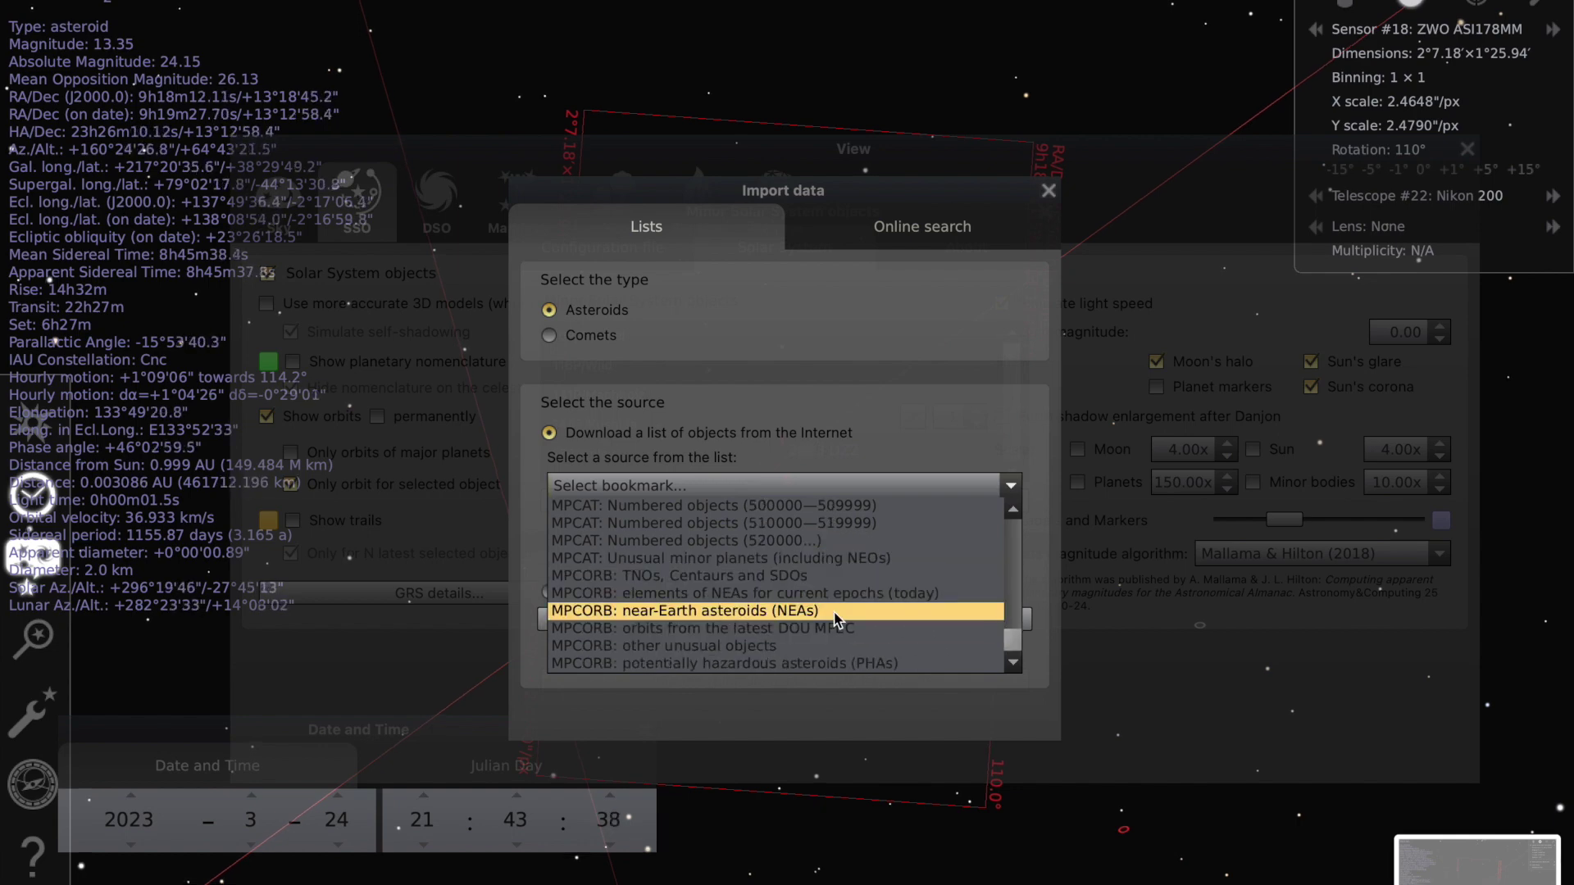
click(837, 619)
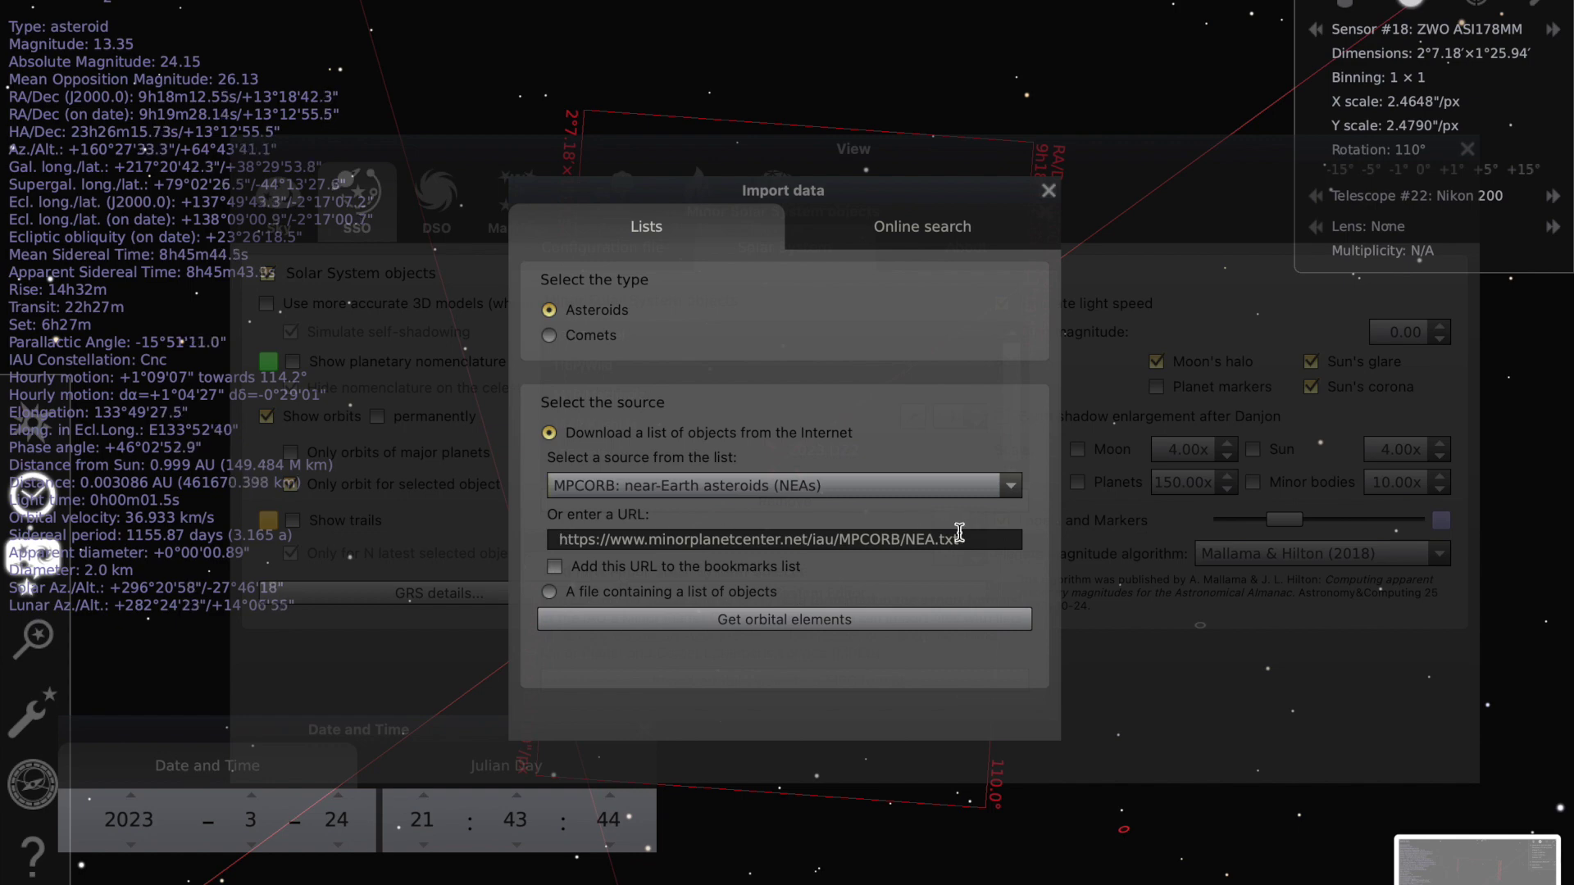
click(803, 622)
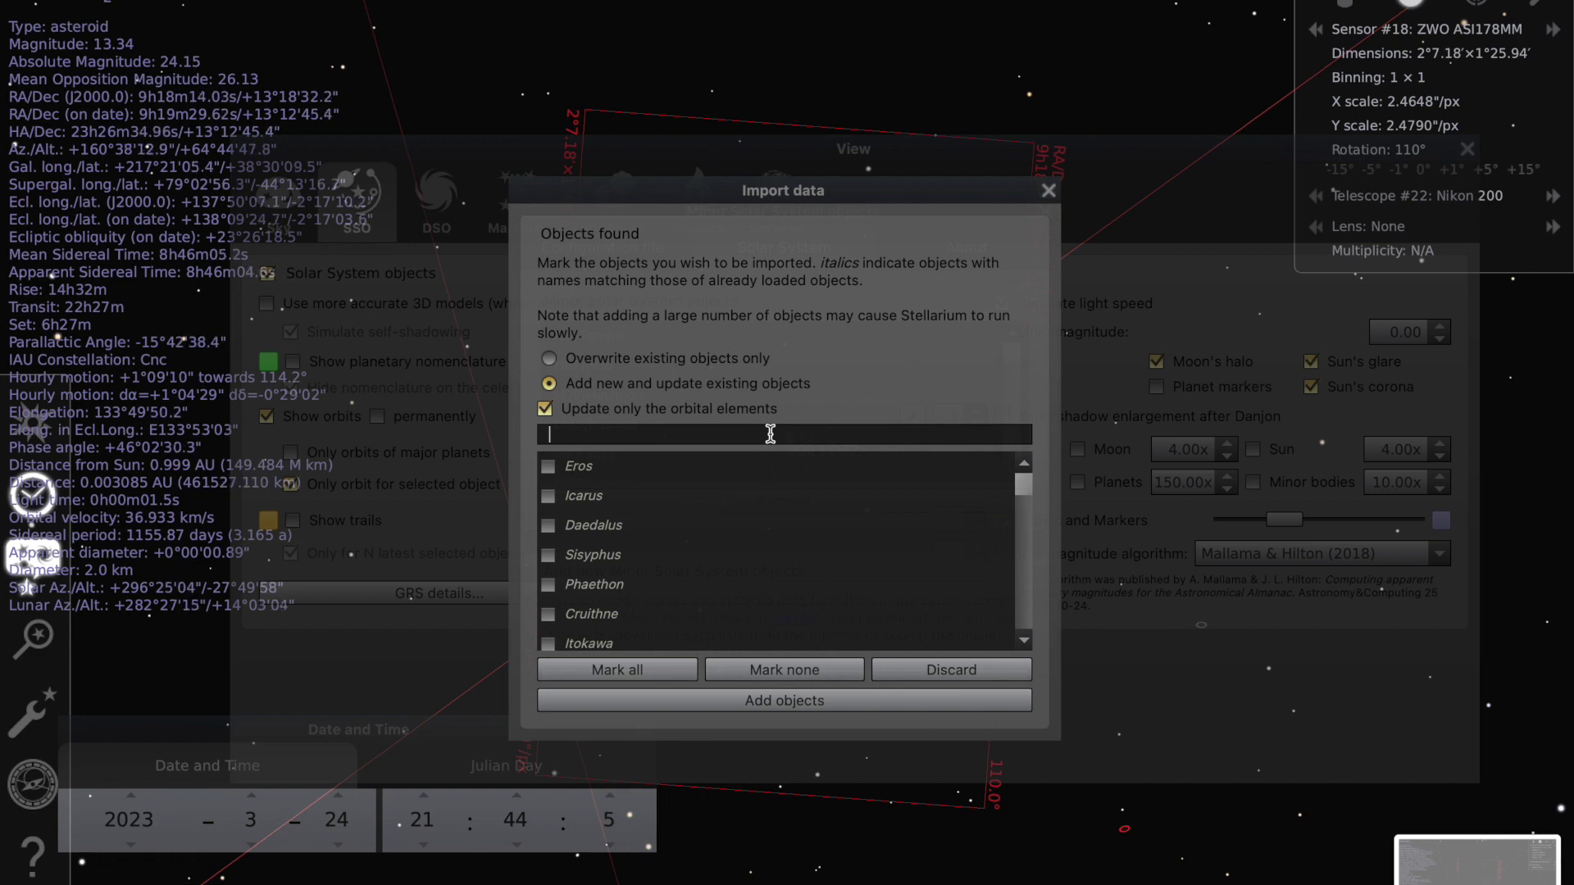
Step: Filter the downloaded list for '2023 dz', mark 2023 DZ1, and add it
text(2023)
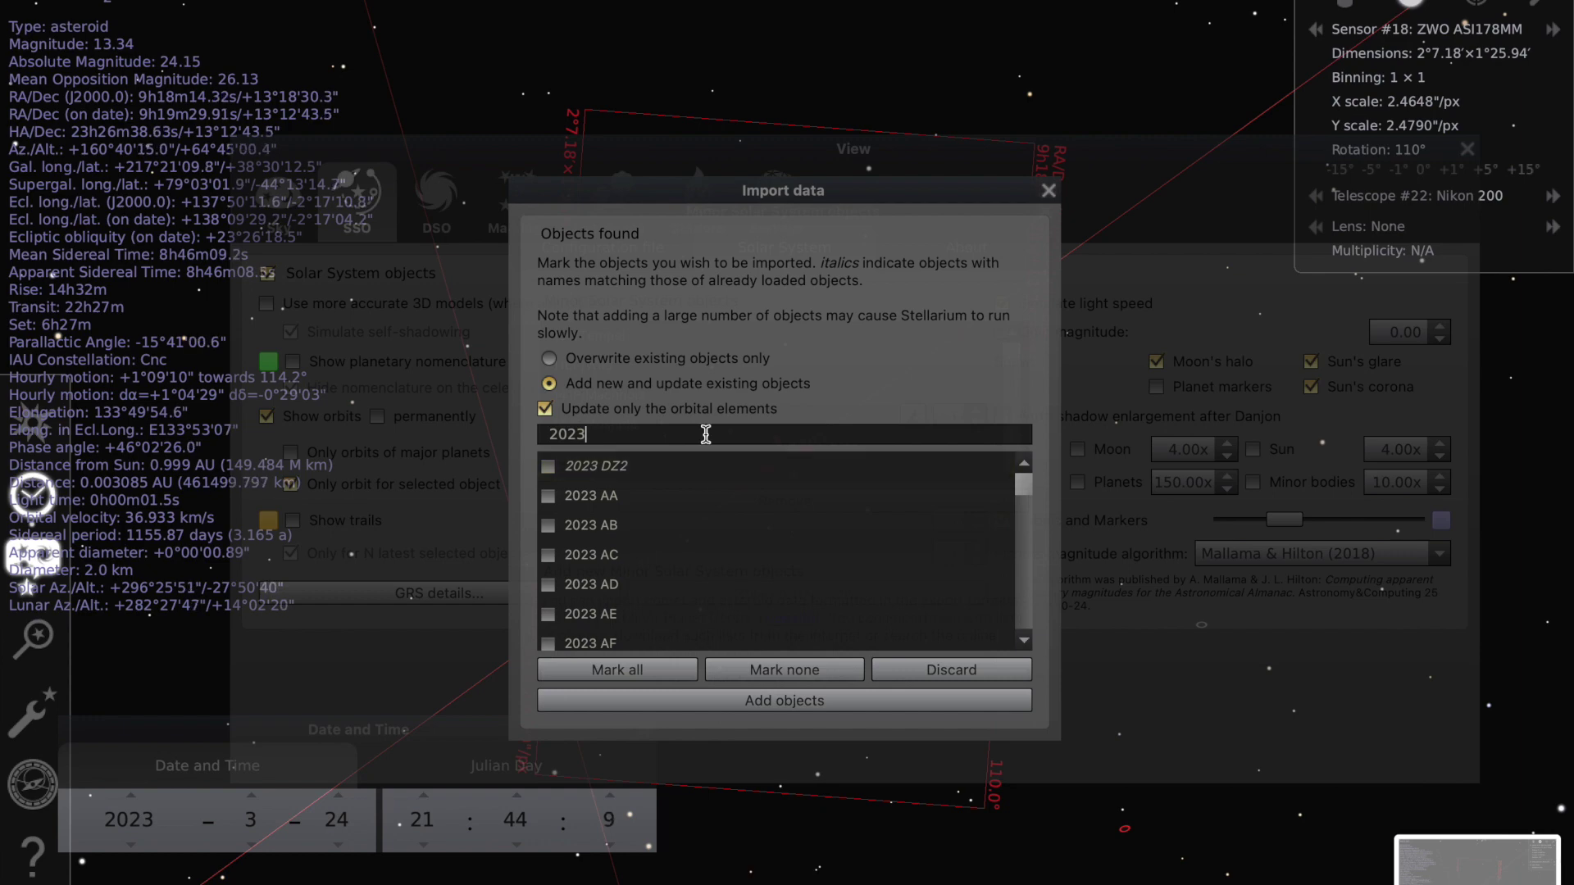
text( dz)
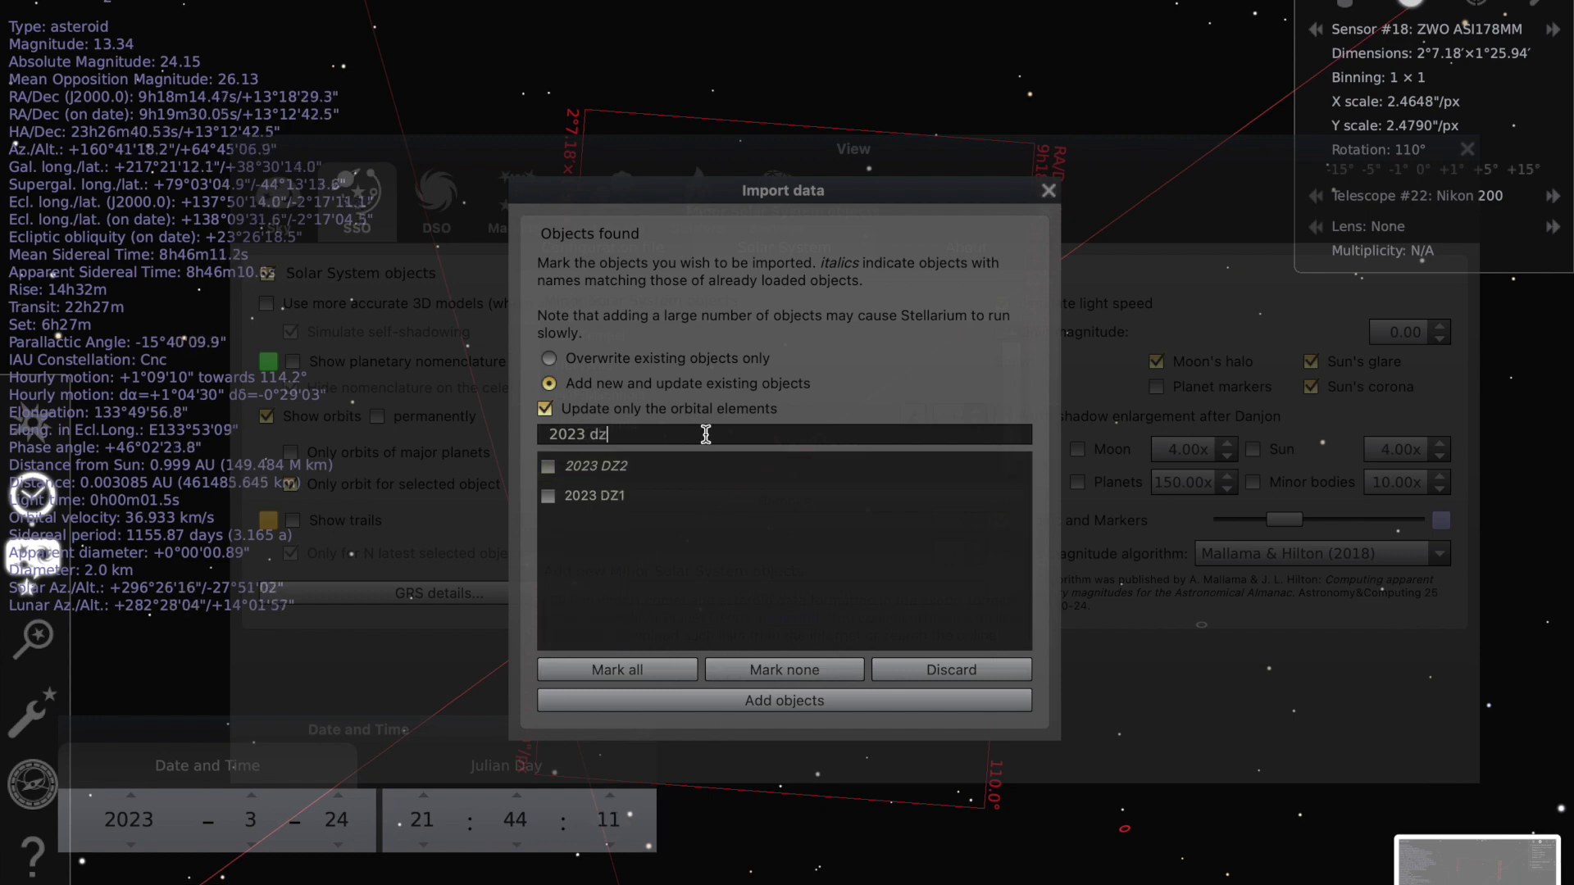
click(599, 499)
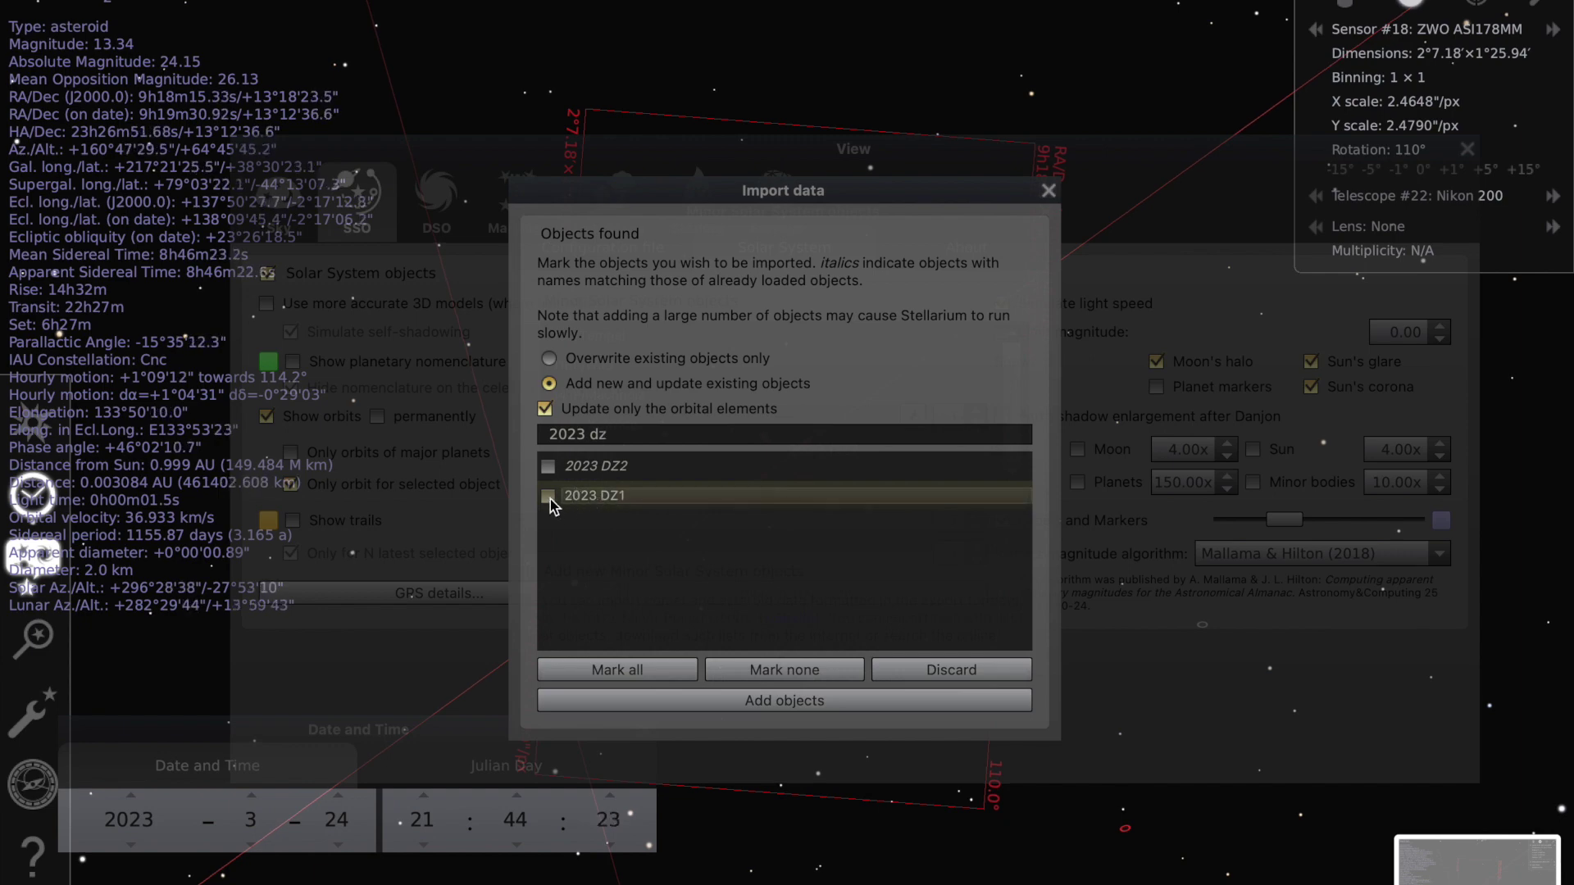
click(776, 700)
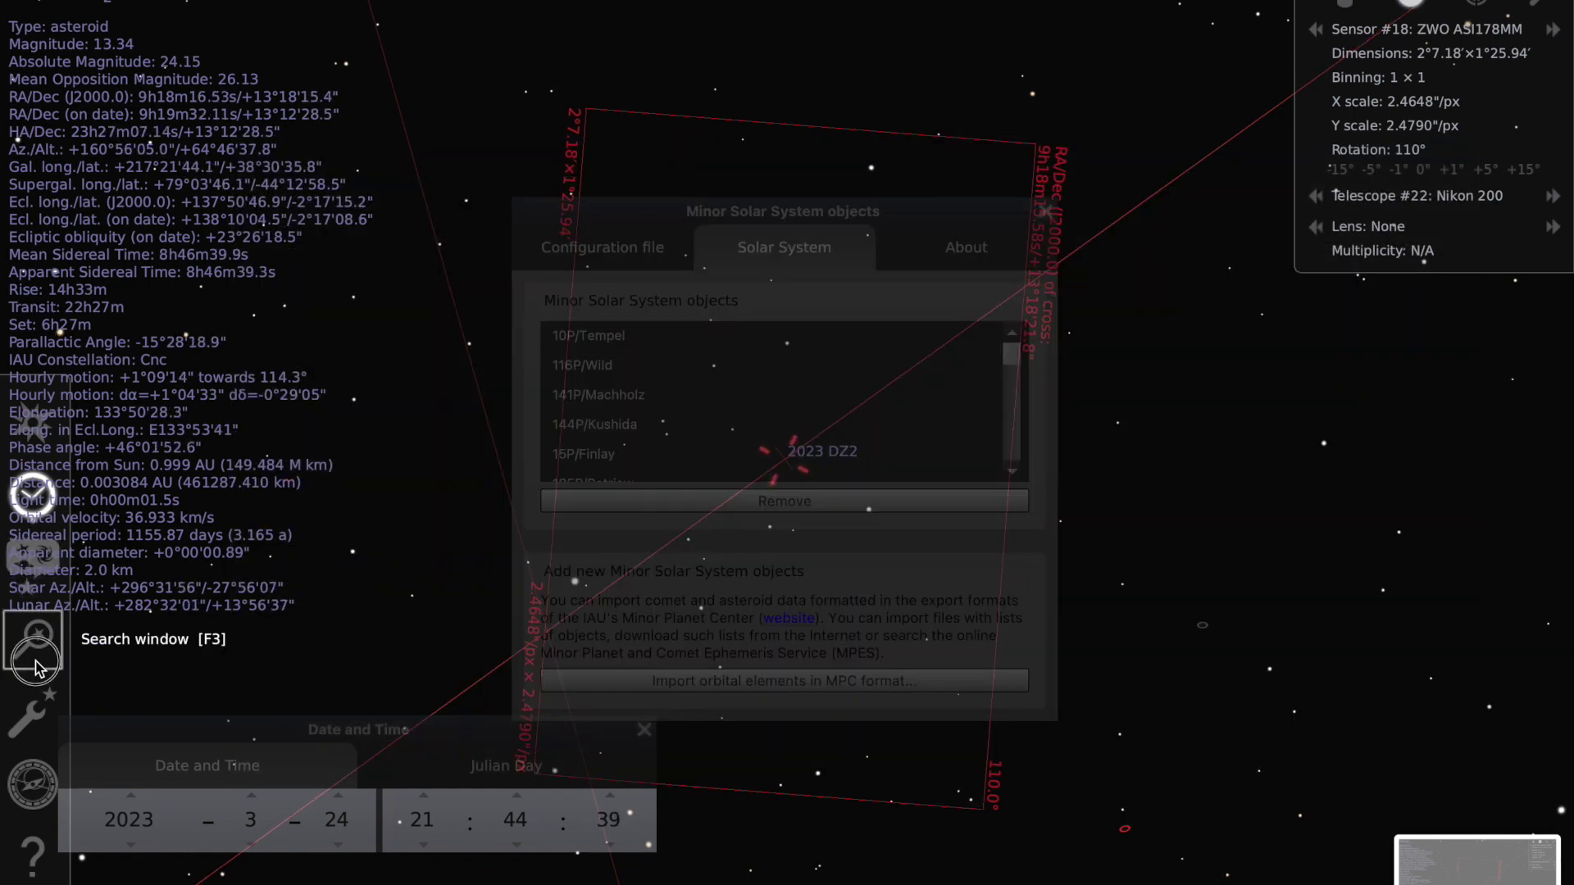
Step: Search '2023', select 2023 DZ2, and close the minor objects editor
click(35, 647)
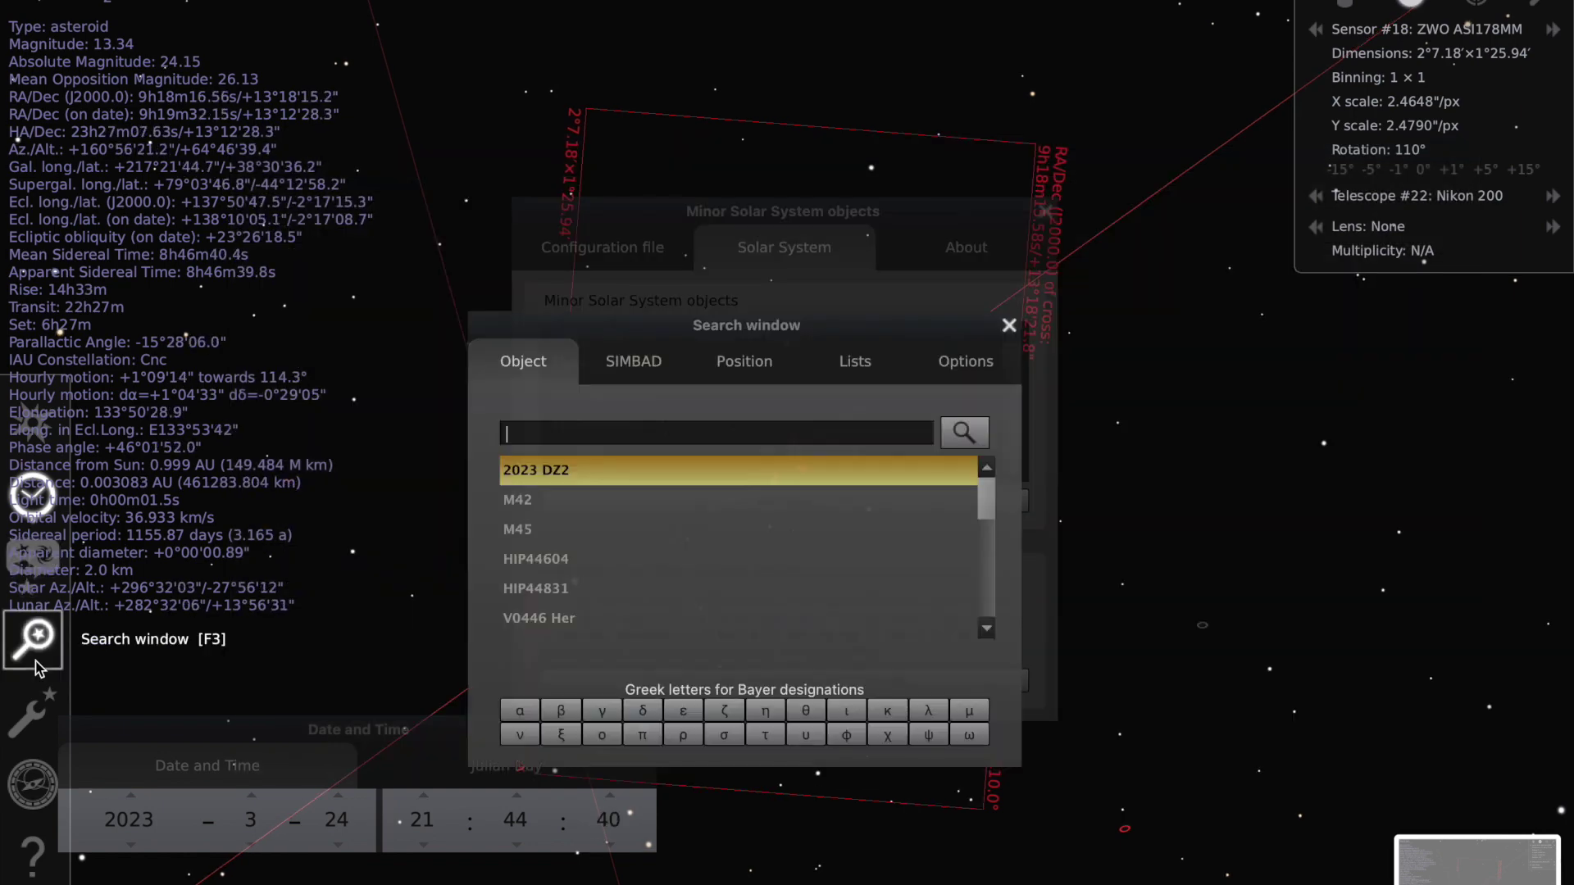
text(2023)
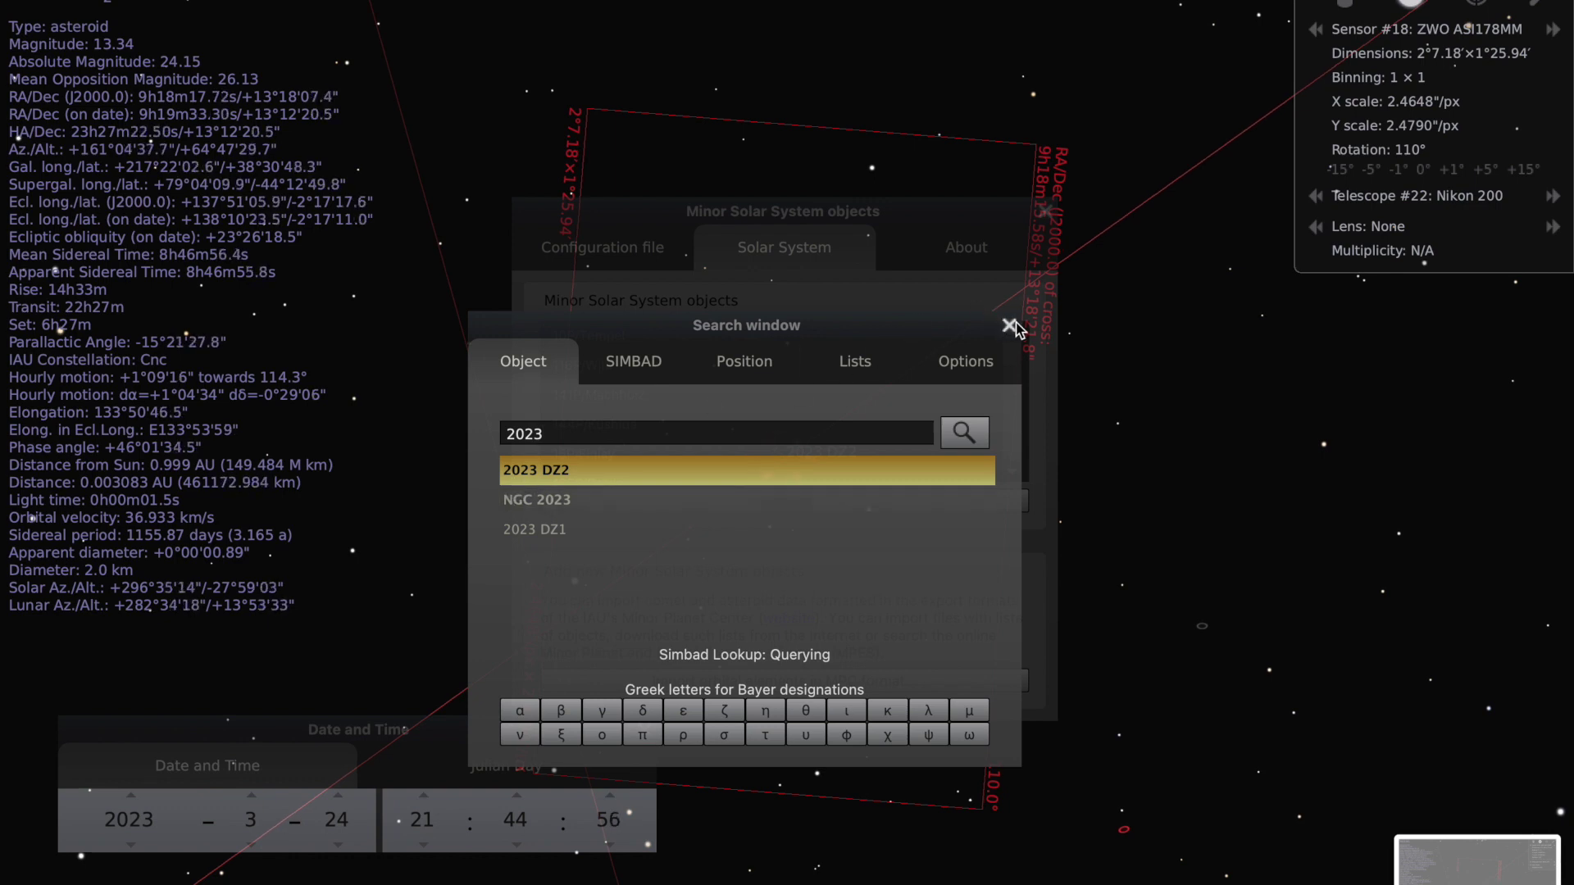
click(563, 471)
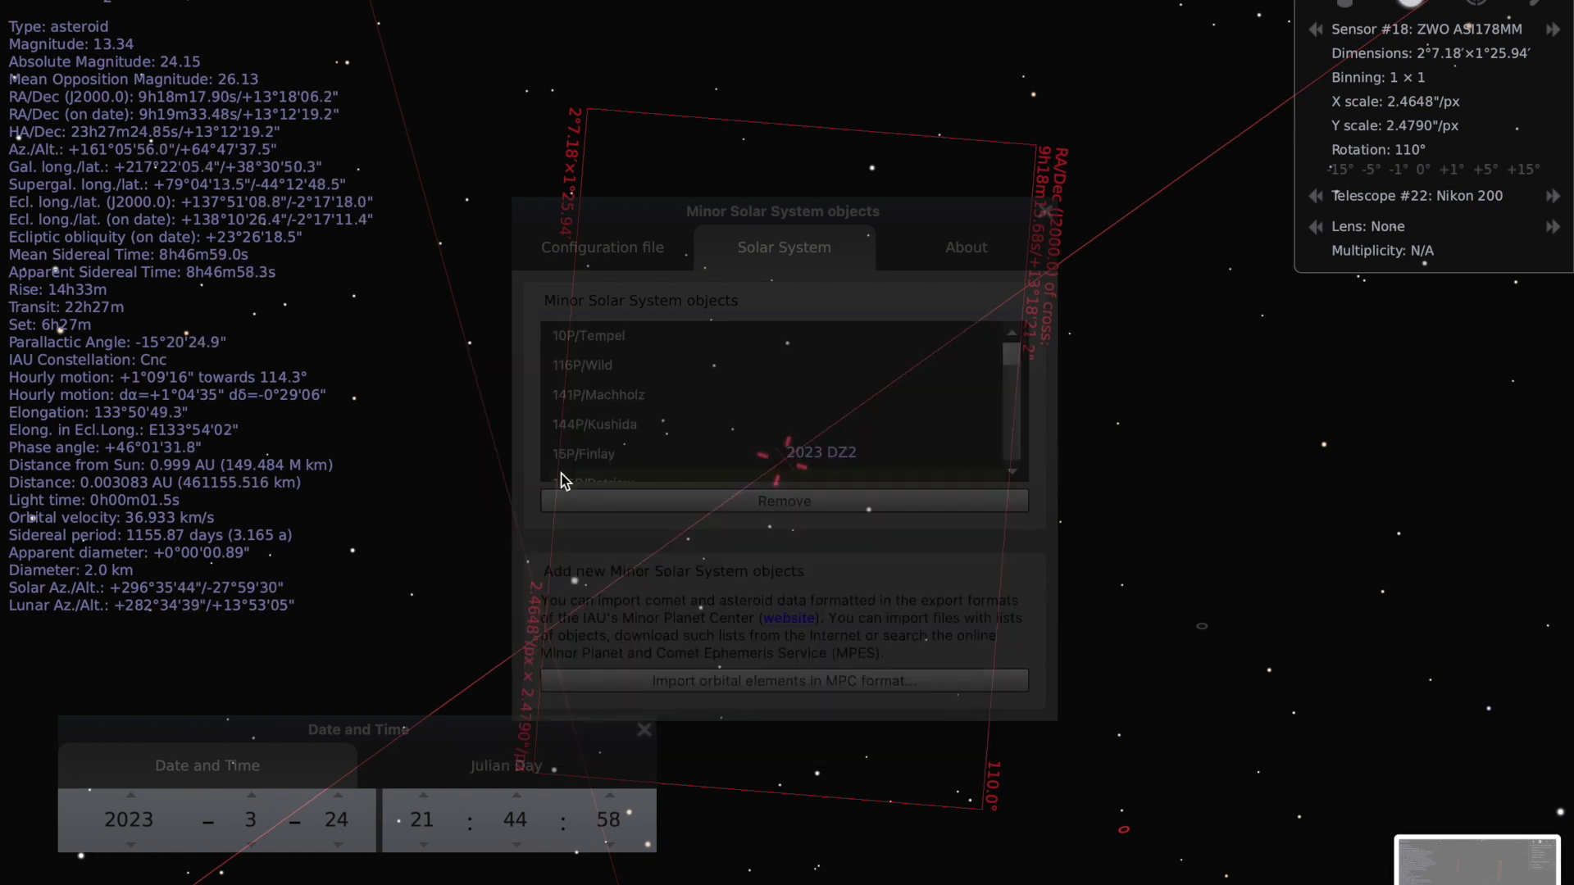
click(1046, 211)
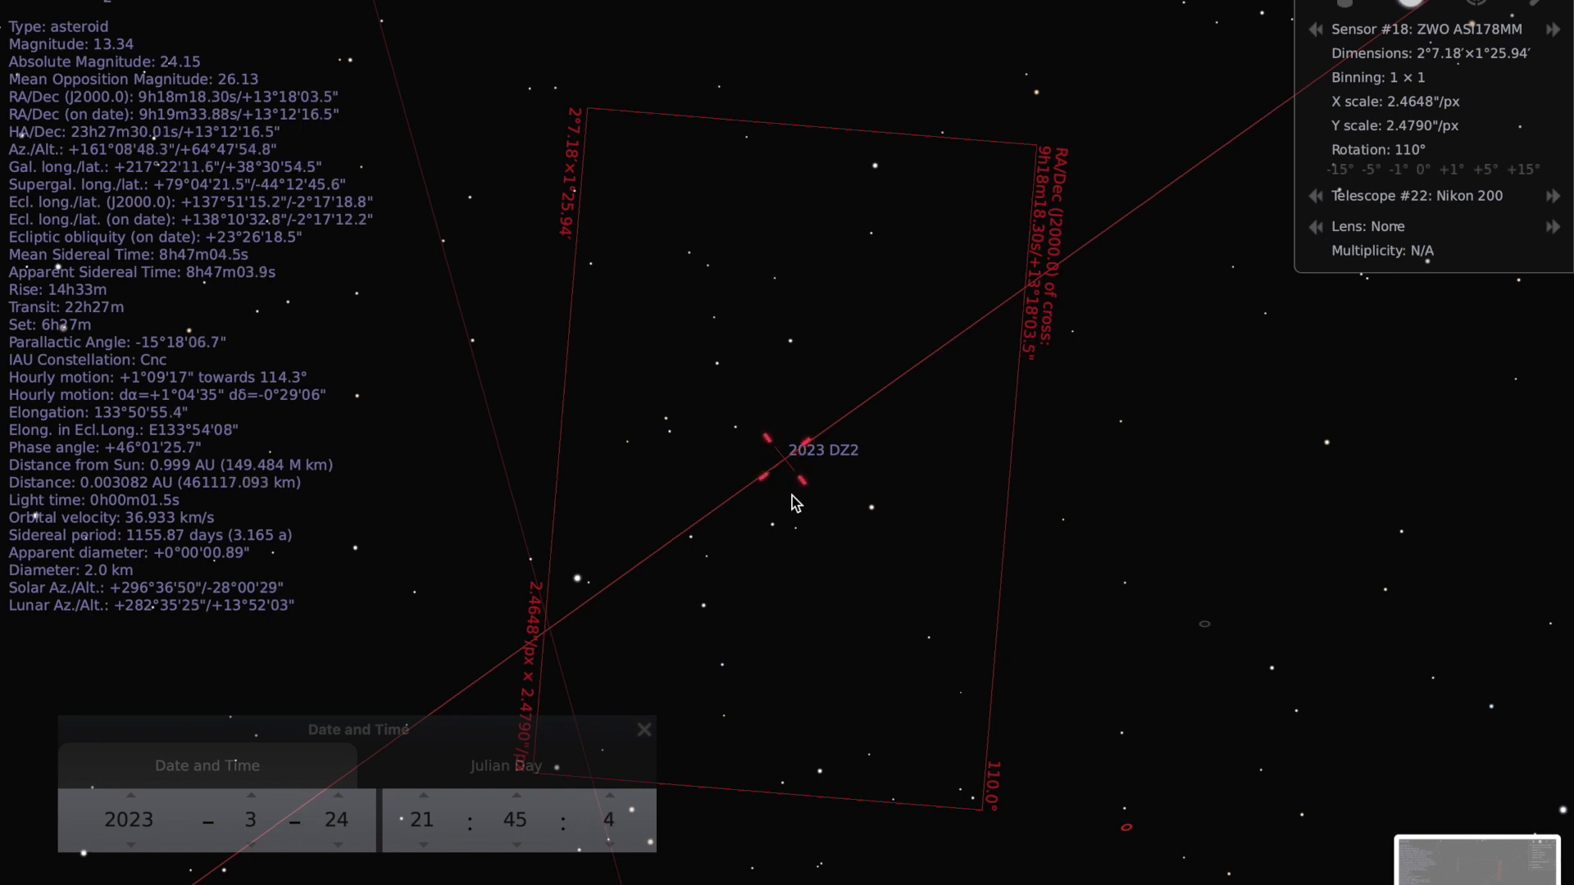
Step: Step the date and hour forward, overshooting into early 26 March
scroll(787, 501, down, 3)
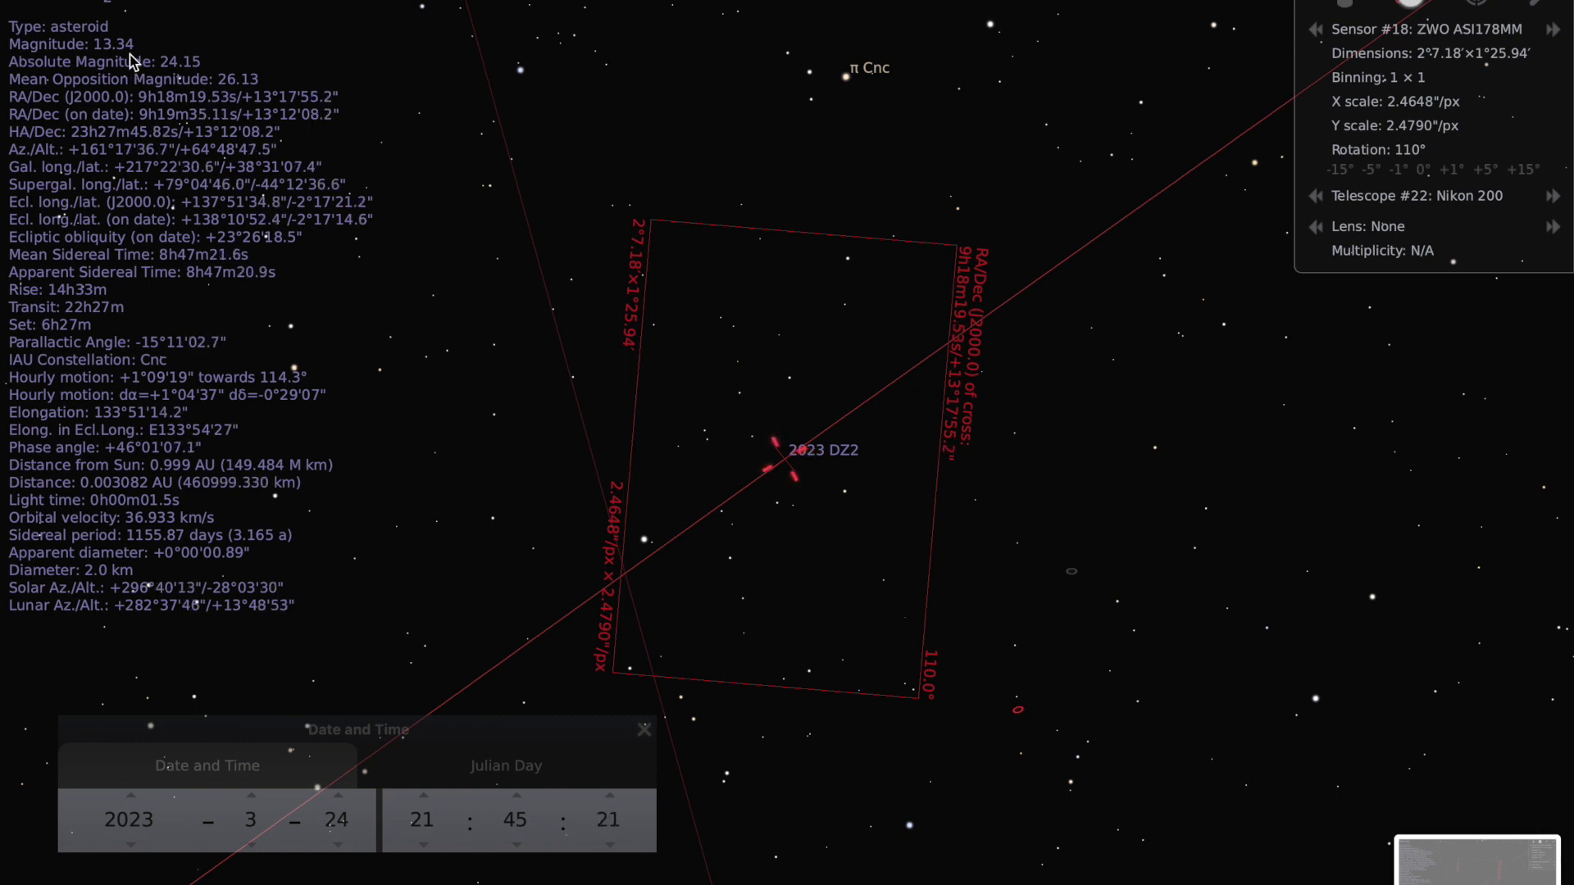
click(339, 796)
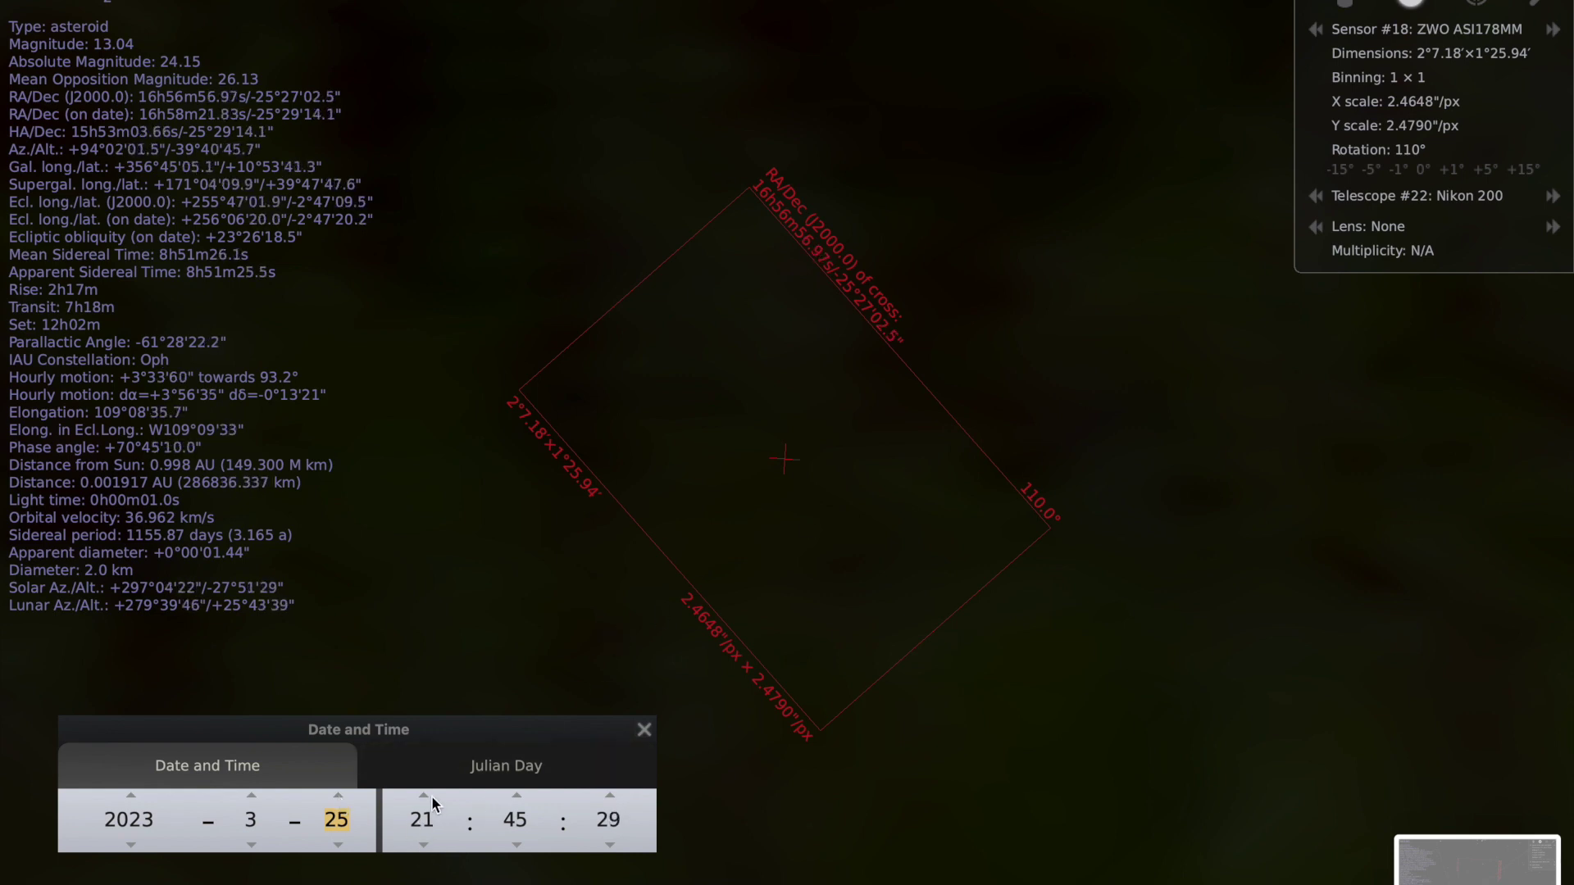
scroll(426, 841, up, 2)
scroll(430, 850, down, 6)
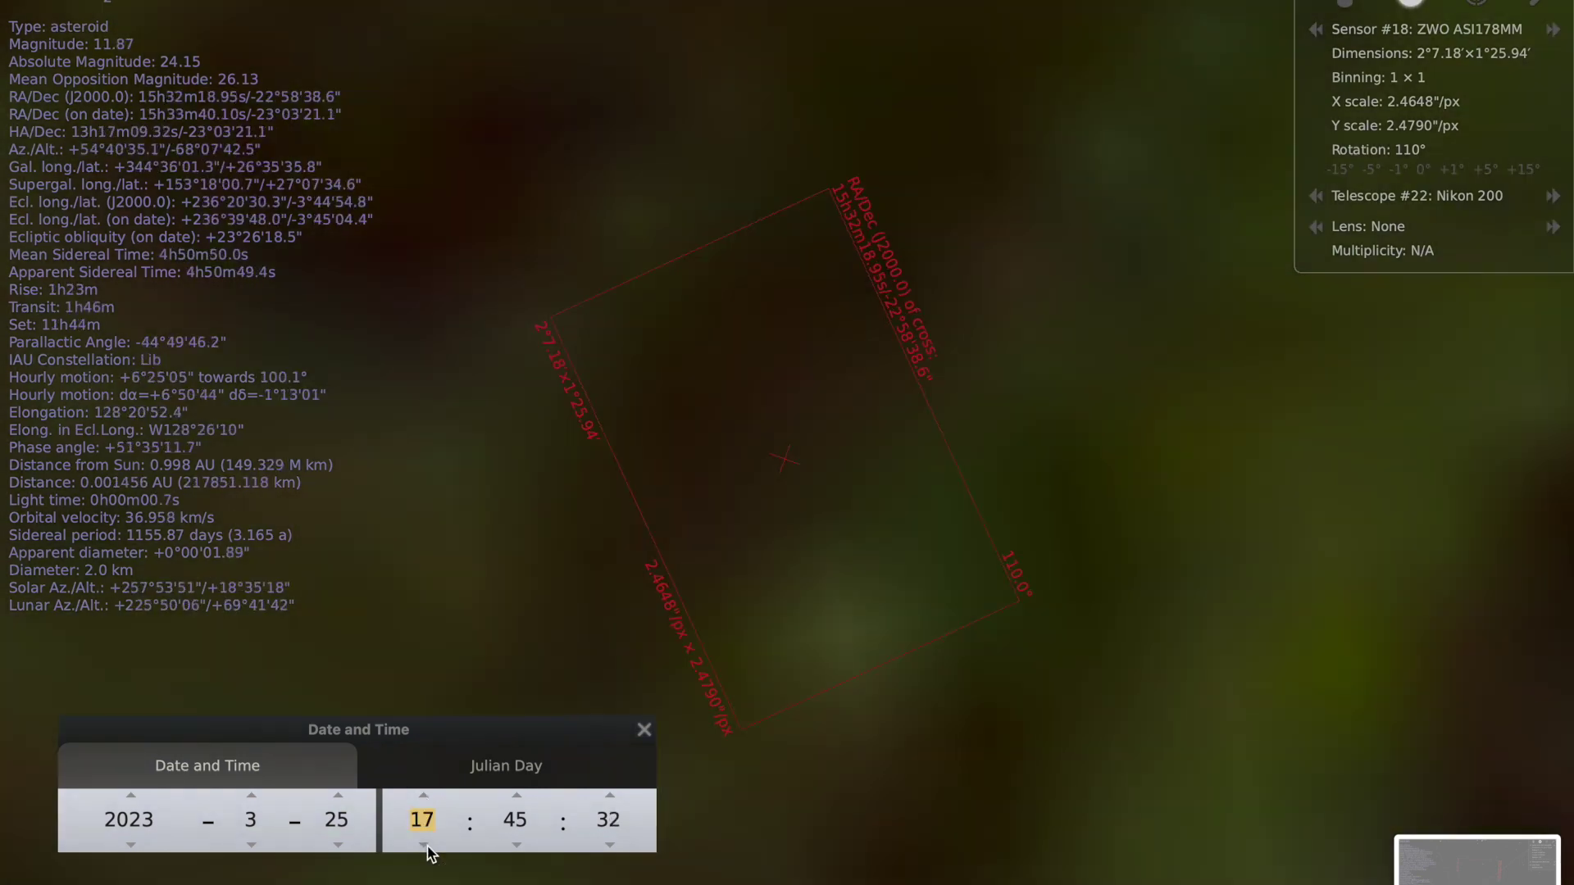
click(424, 797)
click(424, 796)
click(424, 797)
click(424, 796)
click(424, 796)
click(424, 796)
click(424, 796)
click(424, 796)
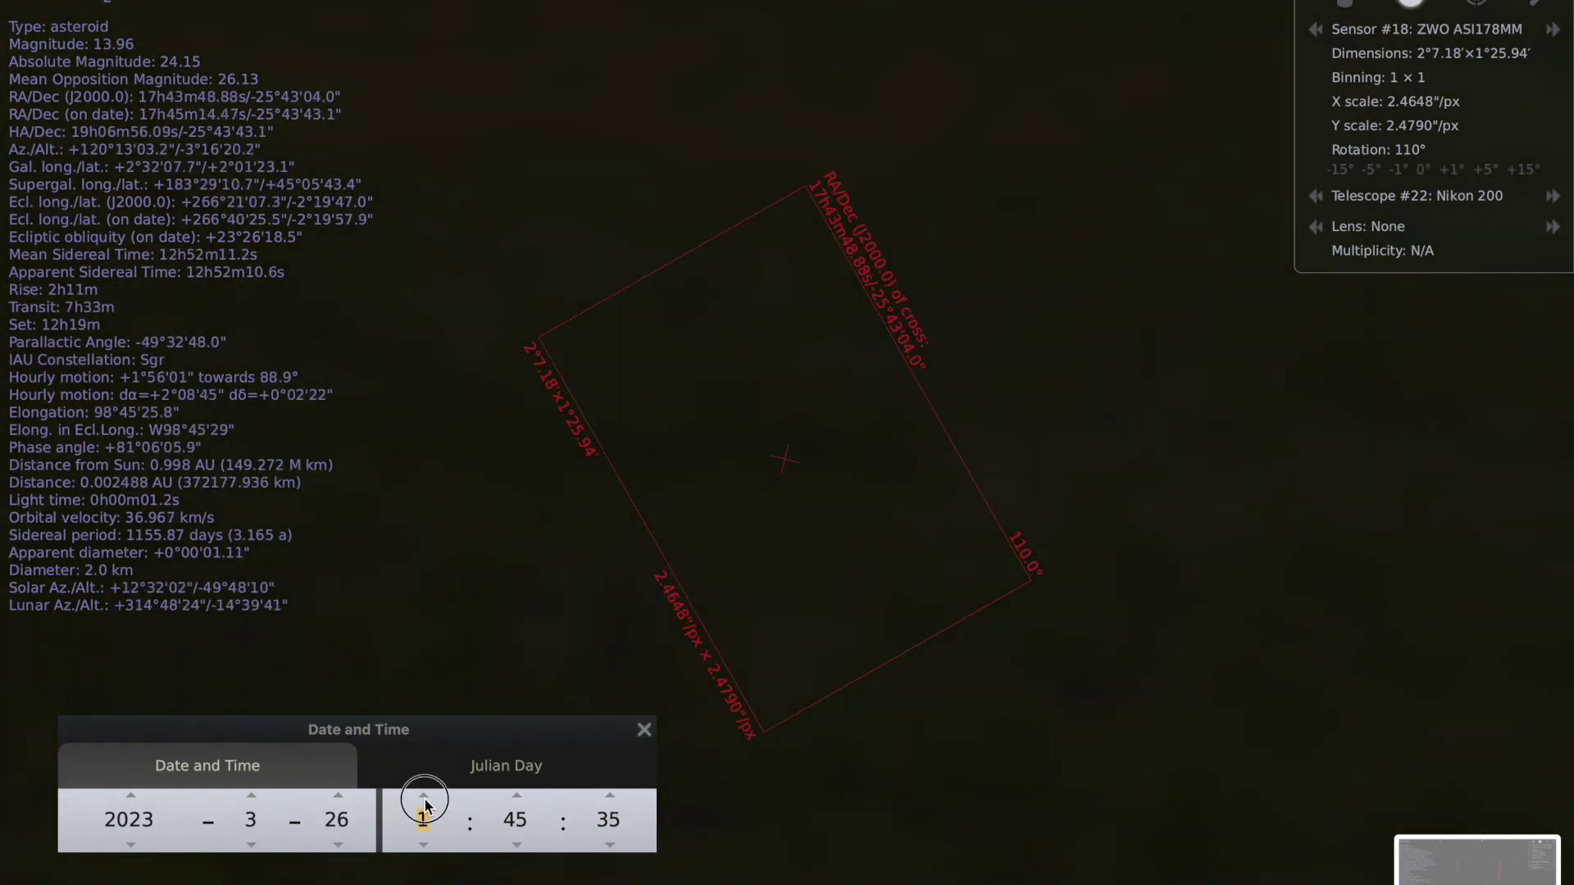
click(424, 797)
click(424, 796)
click(424, 846)
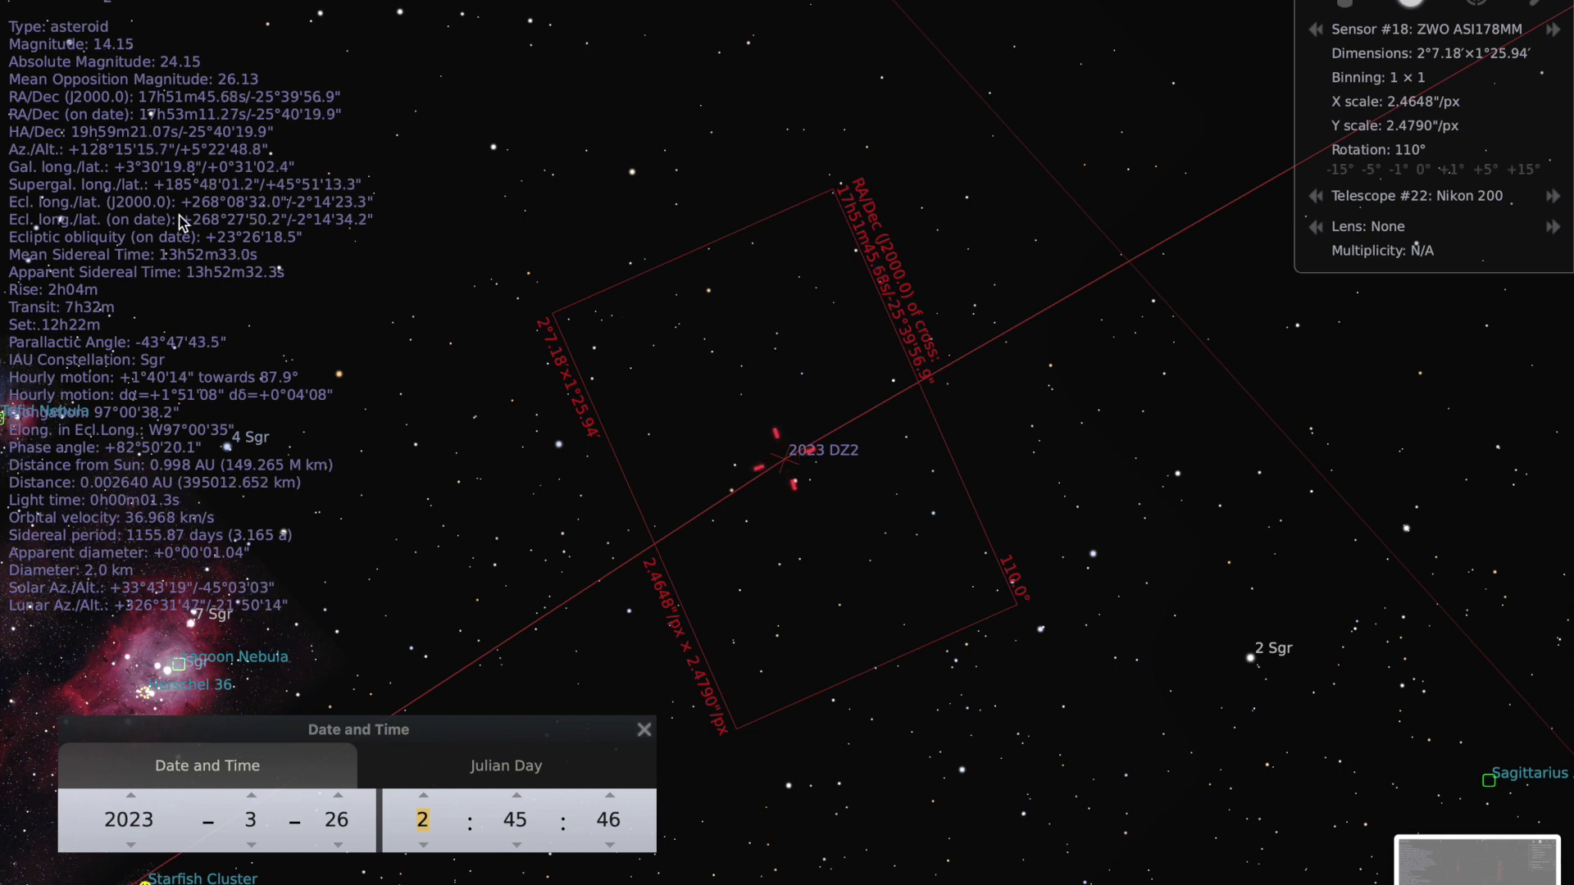
click(337, 795)
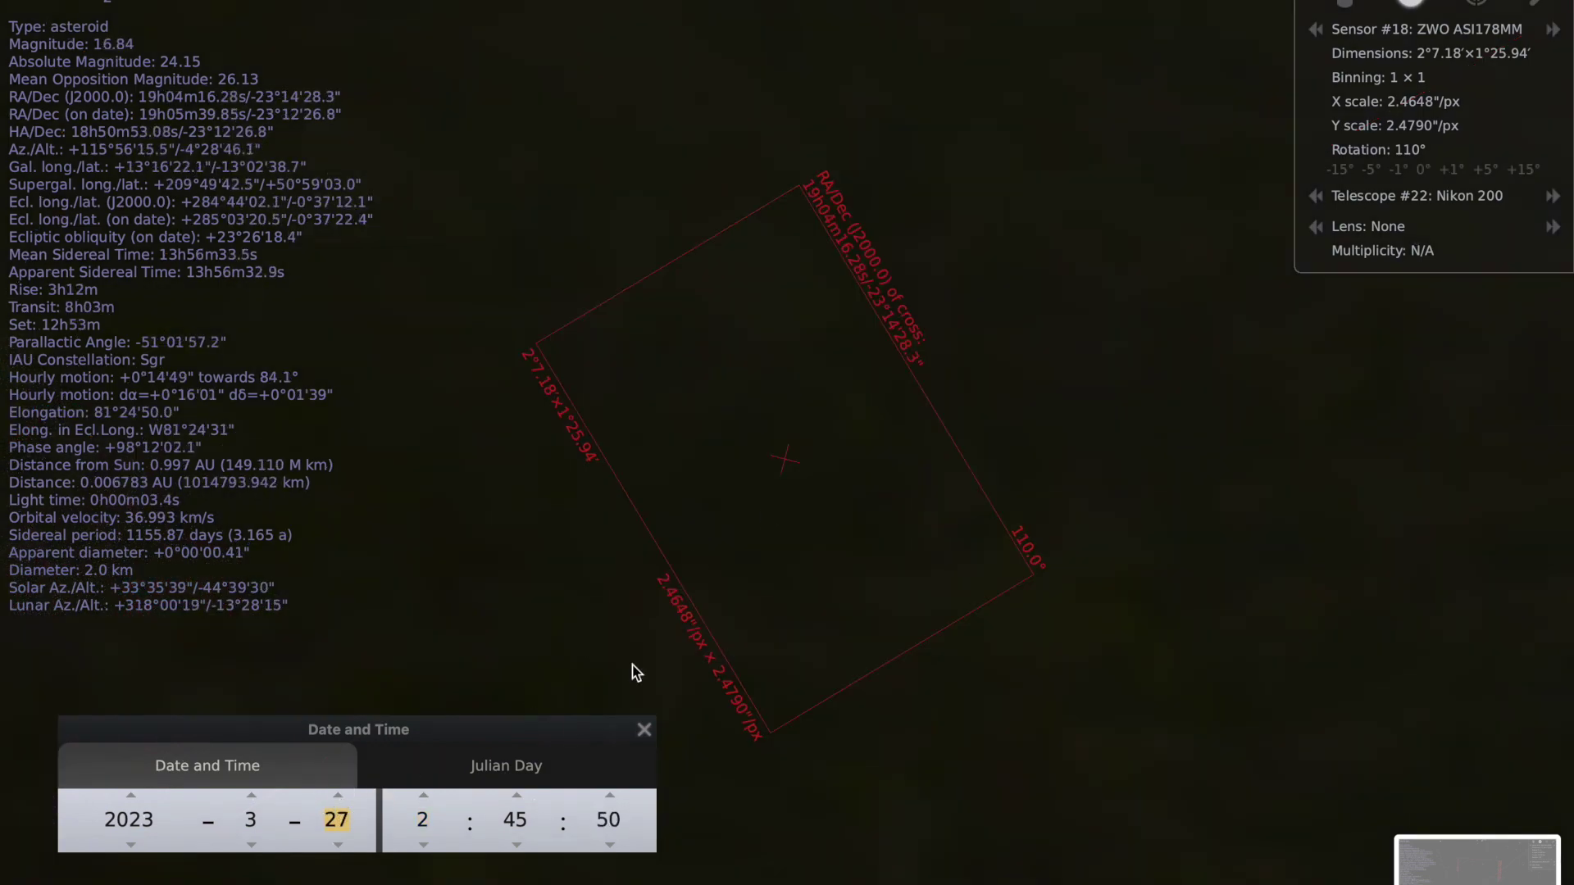
click(423, 845)
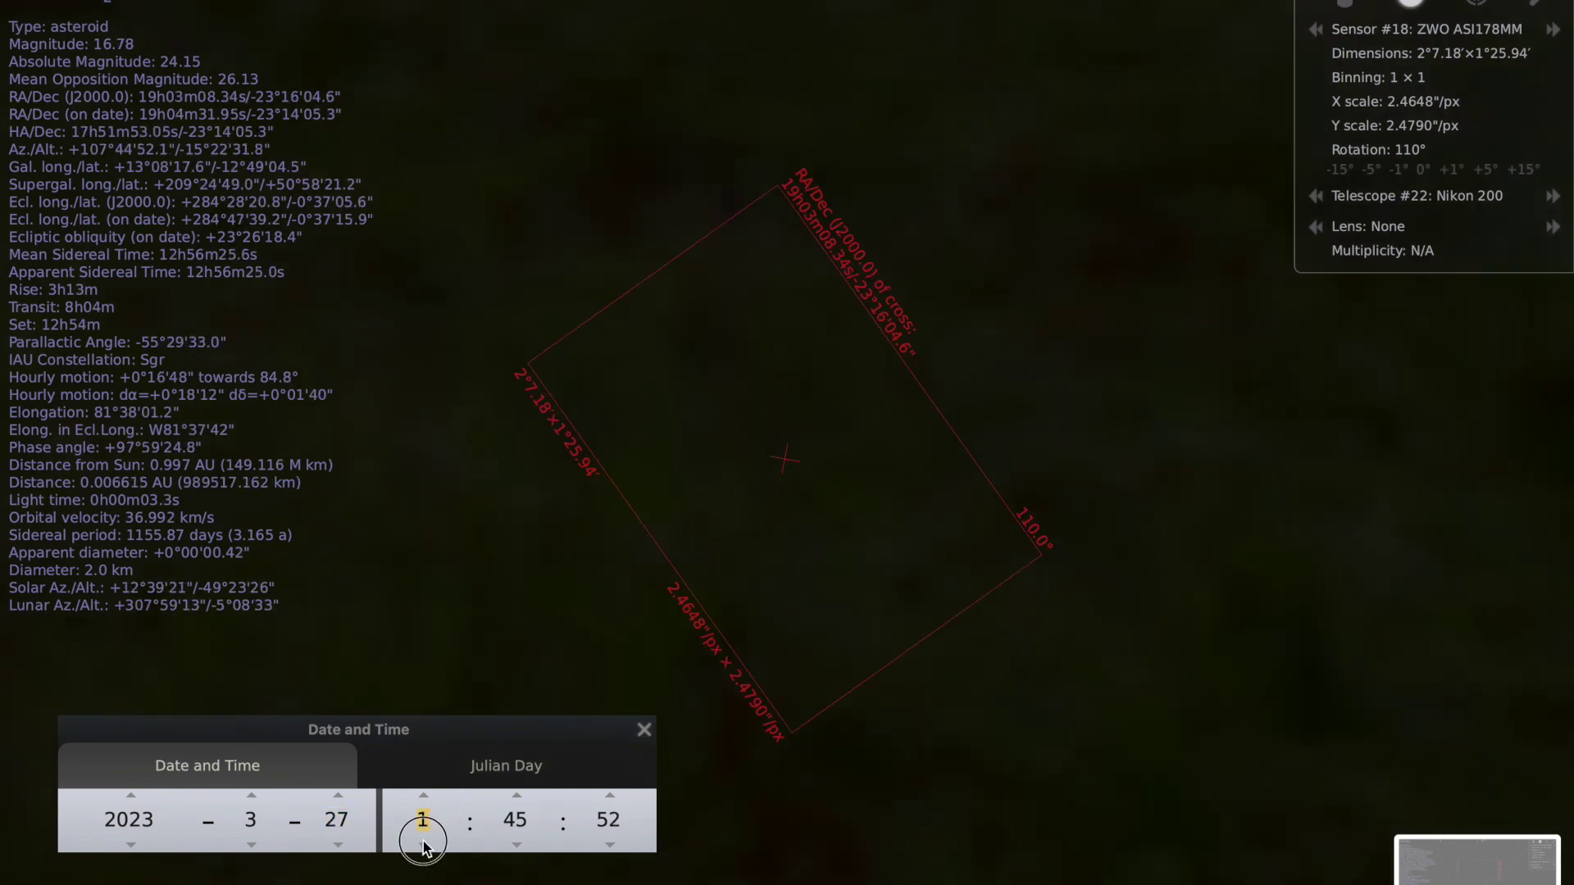
click(424, 845)
click(422, 796)
triple_click(421, 795)
click(420, 795)
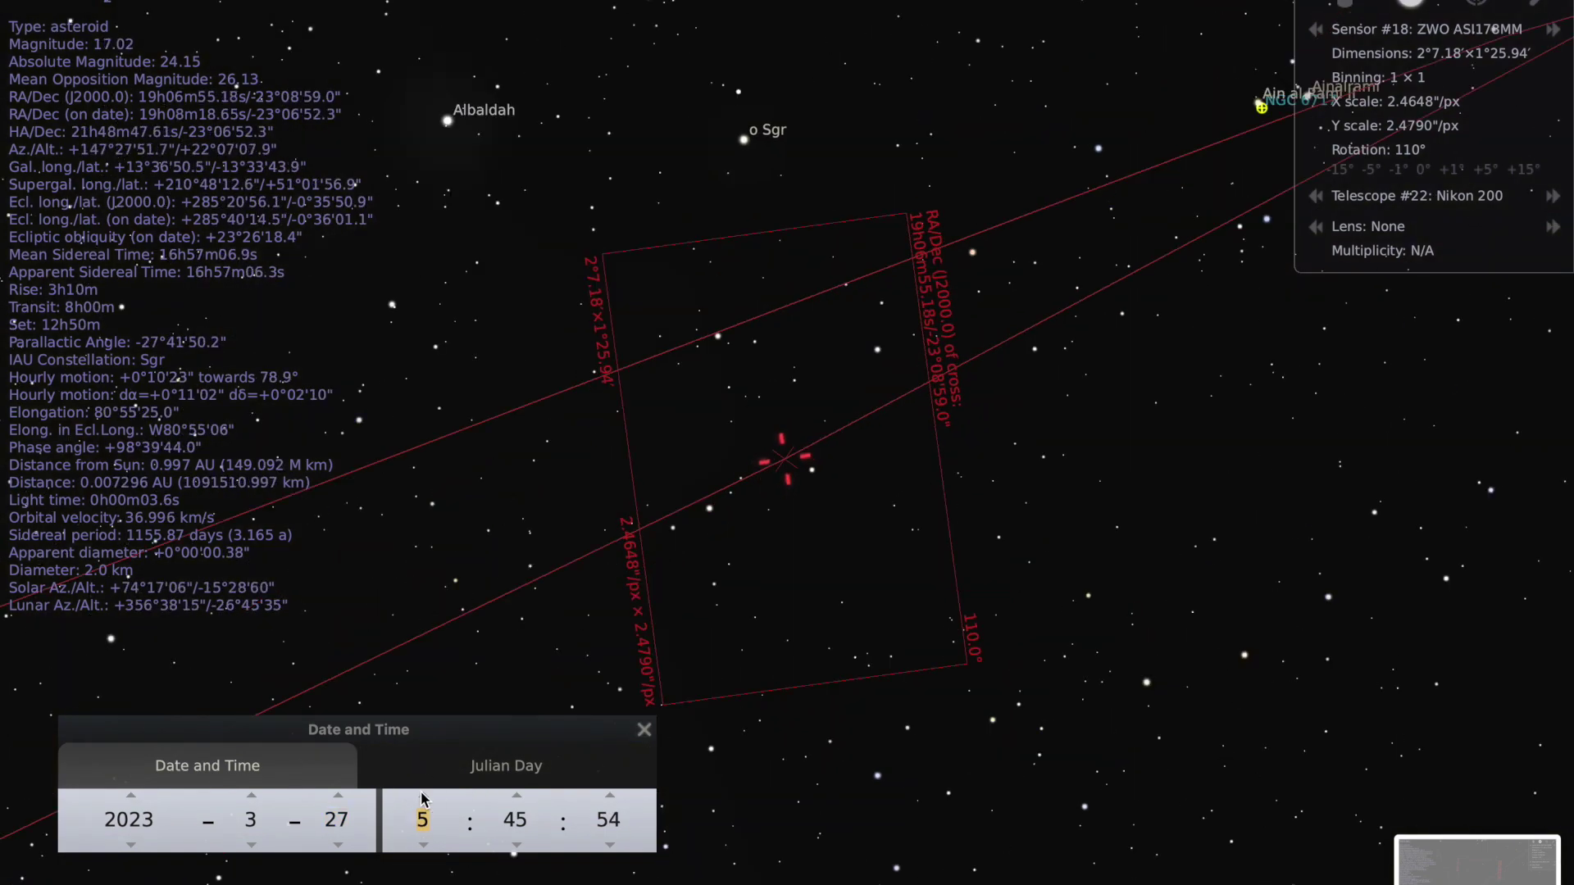
click(424, 845)
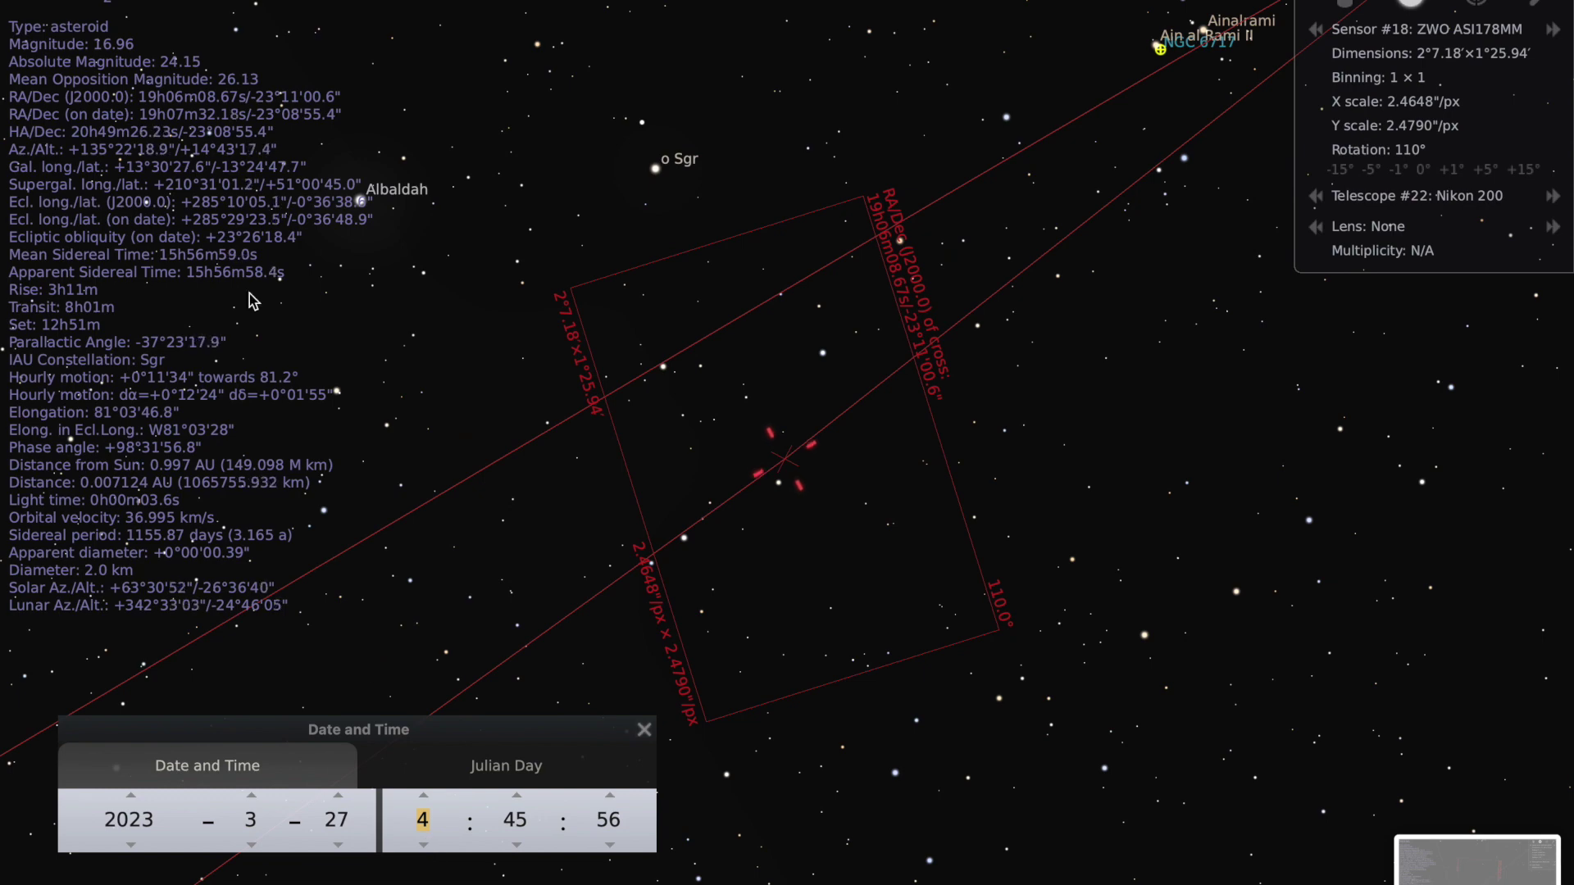
click(338, 845)
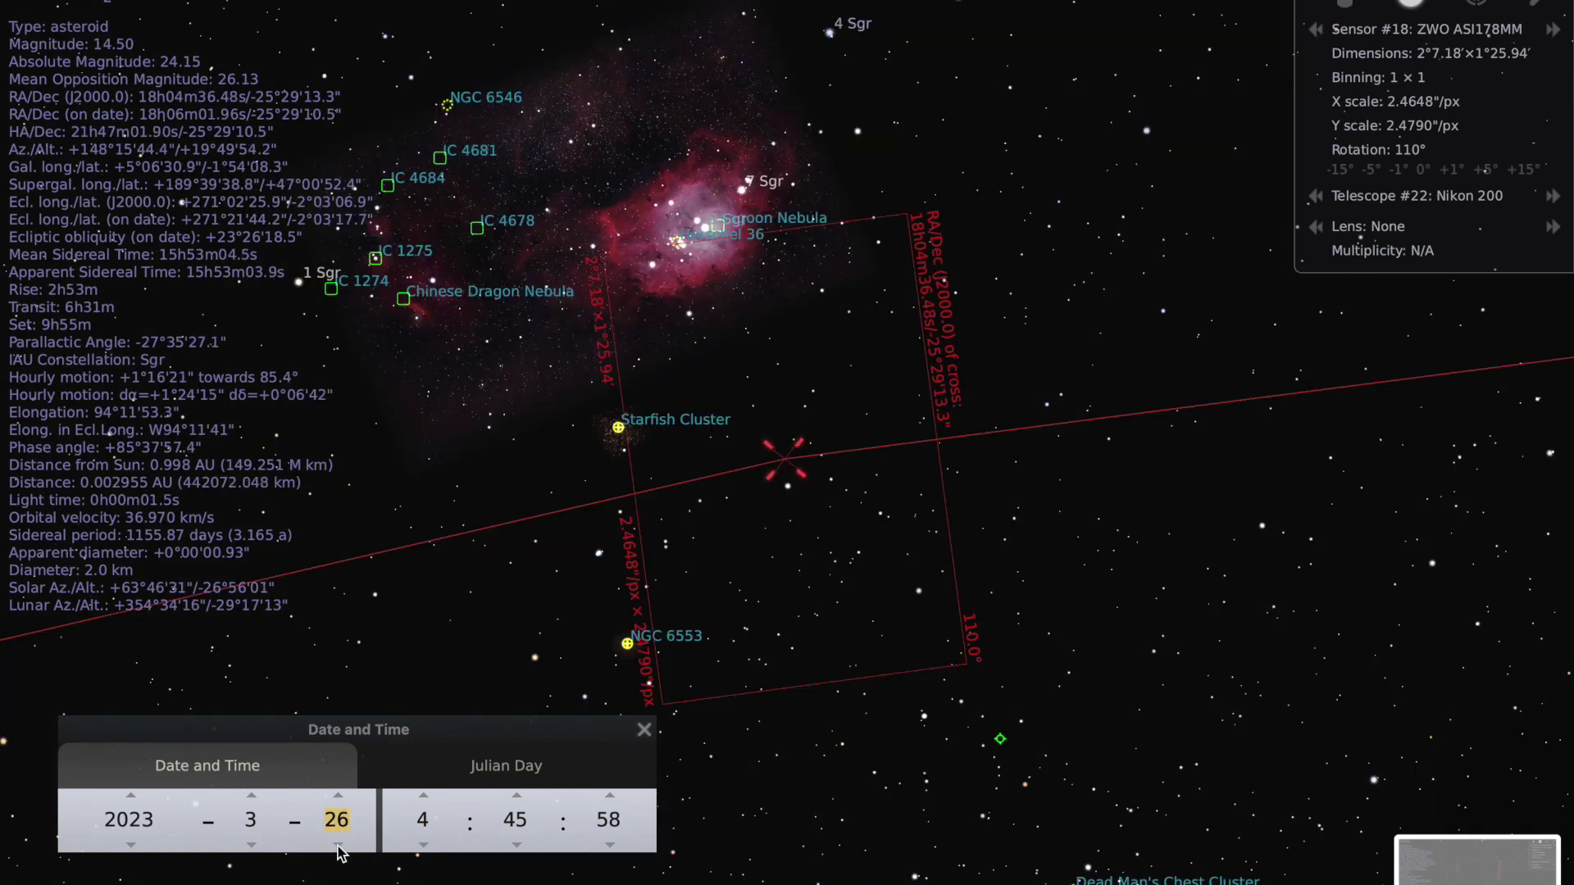
click(338, 845)
click(338, 844)
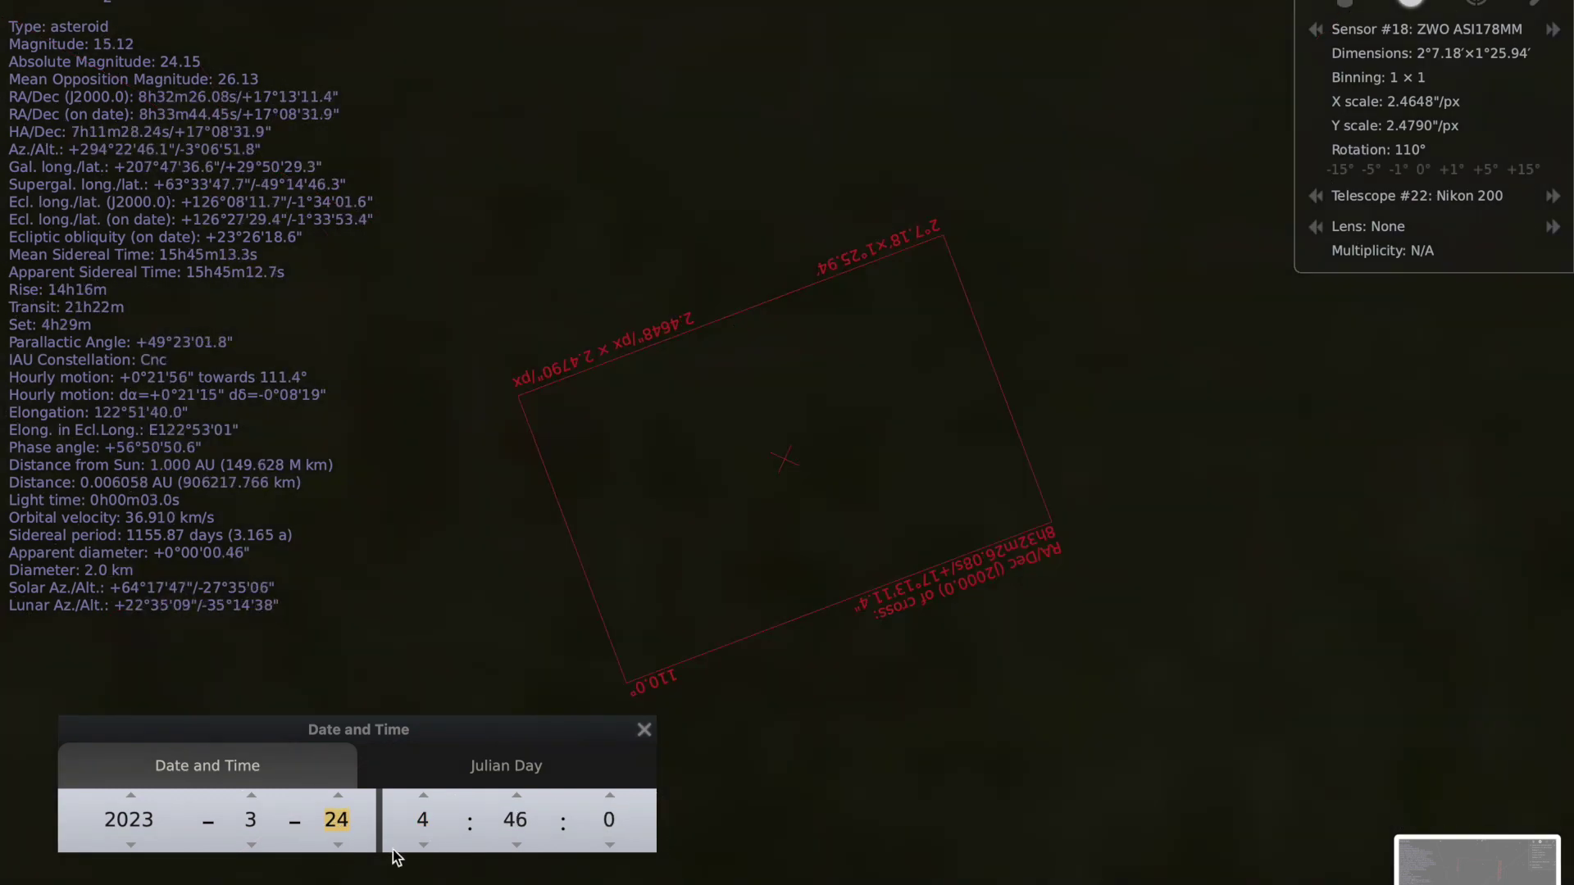
click(424, 846)
click(424, 845)
click(424, 845)
click(424, 846)
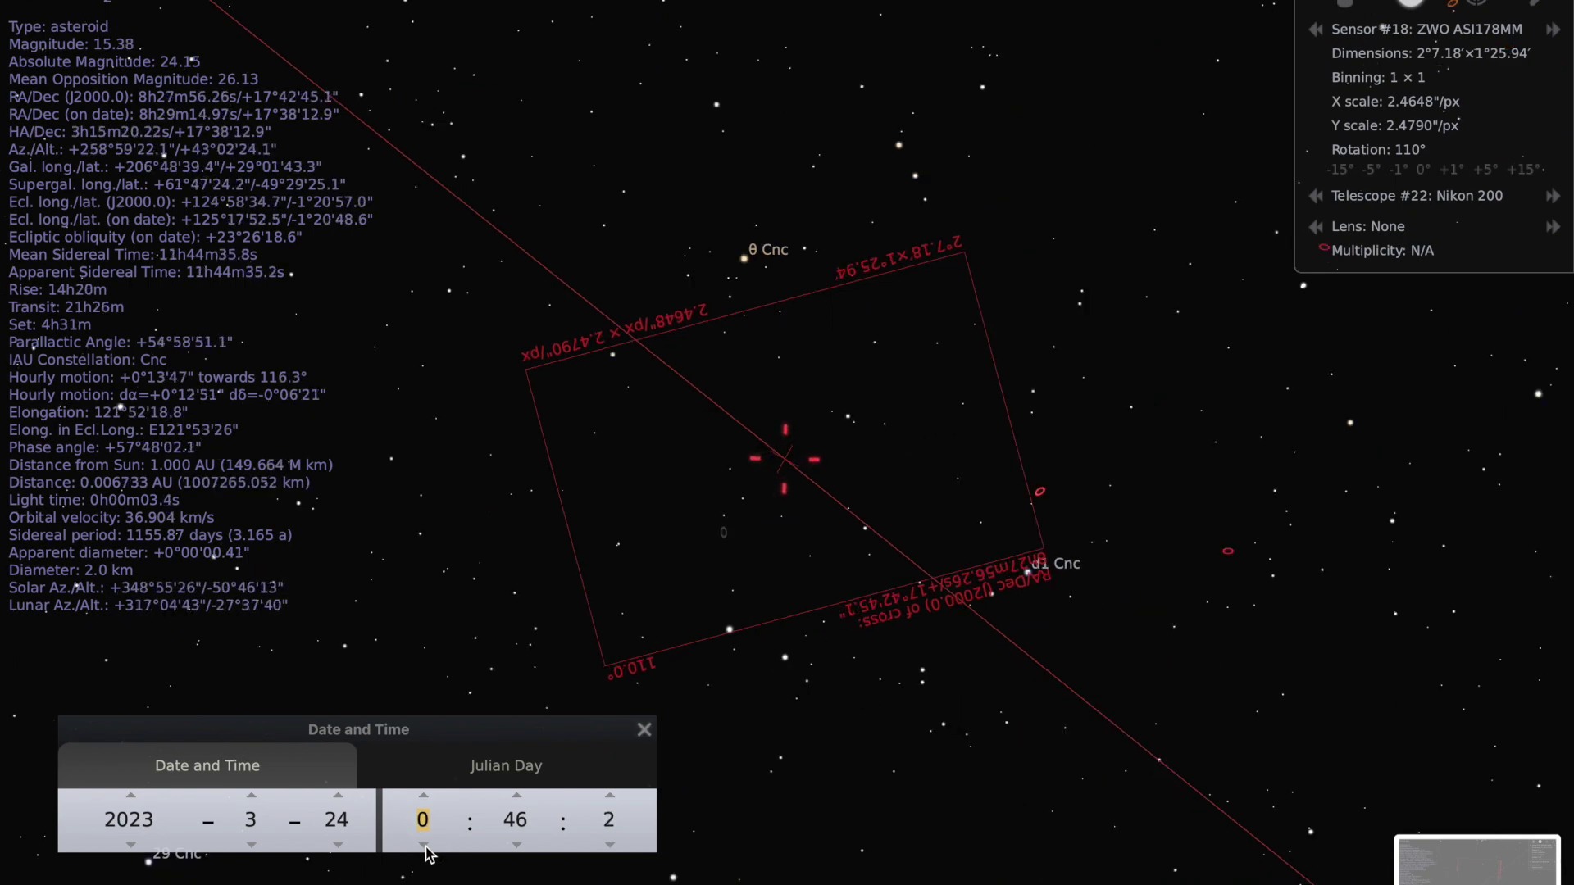
click(424, 845)
click(424, 845)
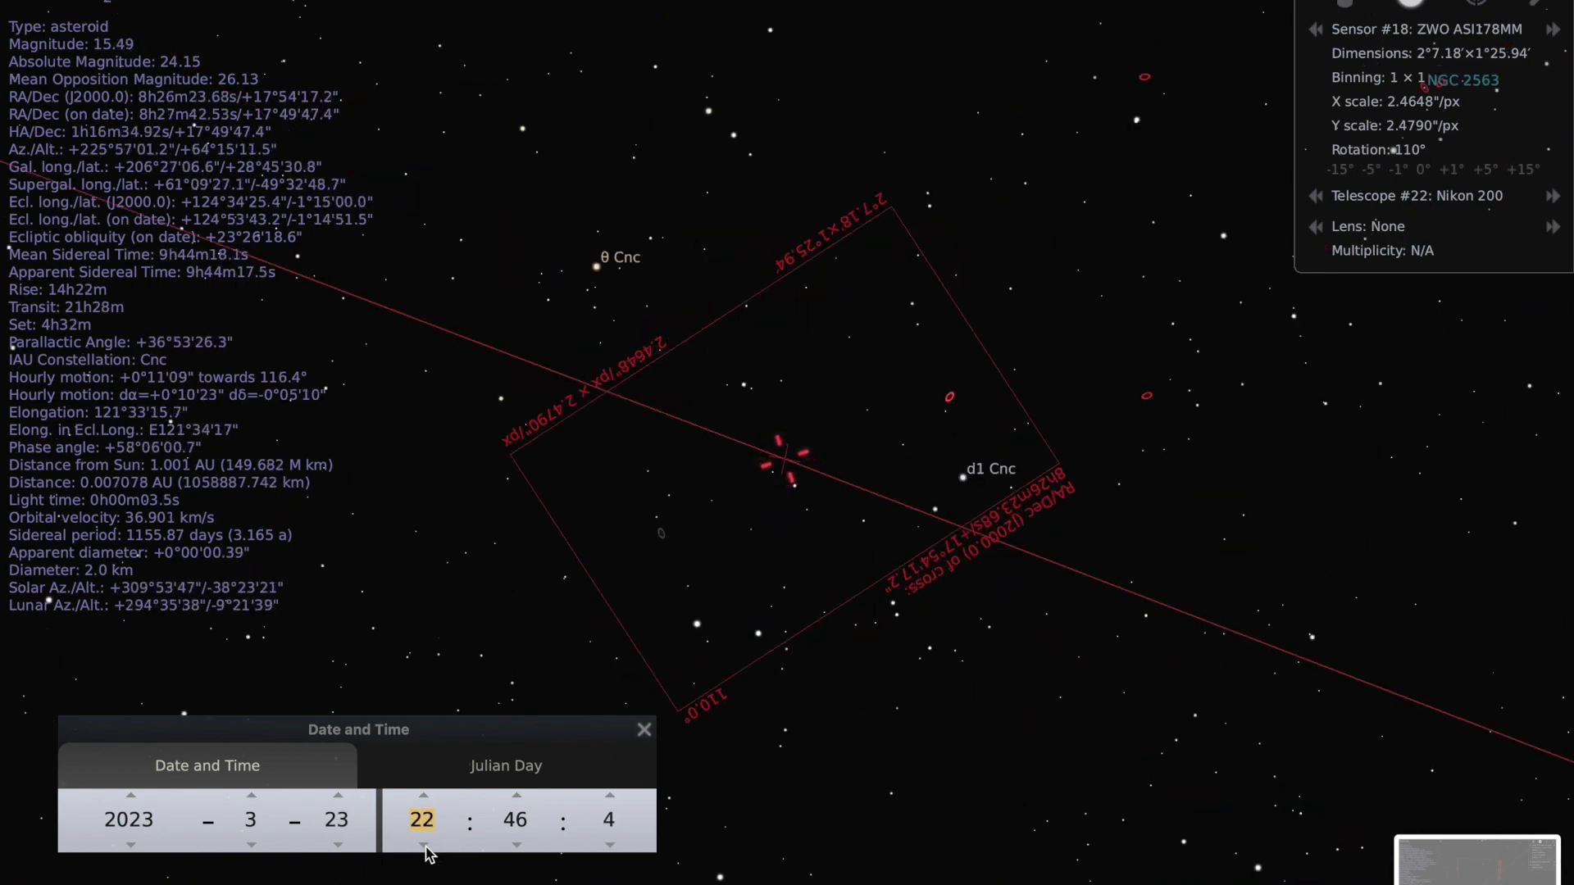
click(424, 845)
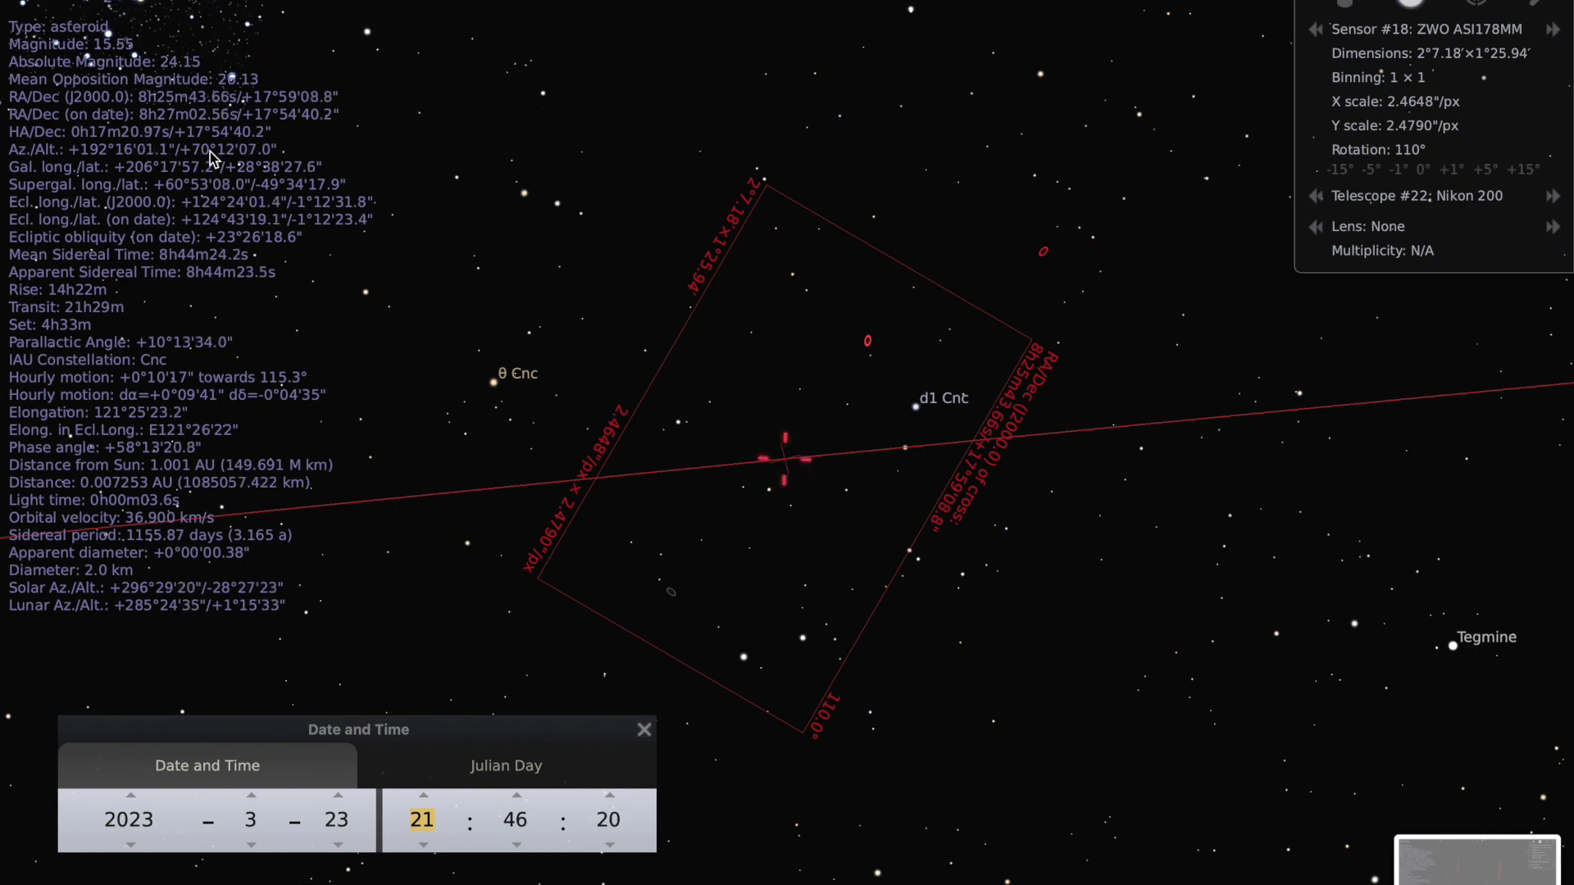
Step: Zoom in on 2023 DZ2 and select the star just below it
scroll(913, 544, up, 4)
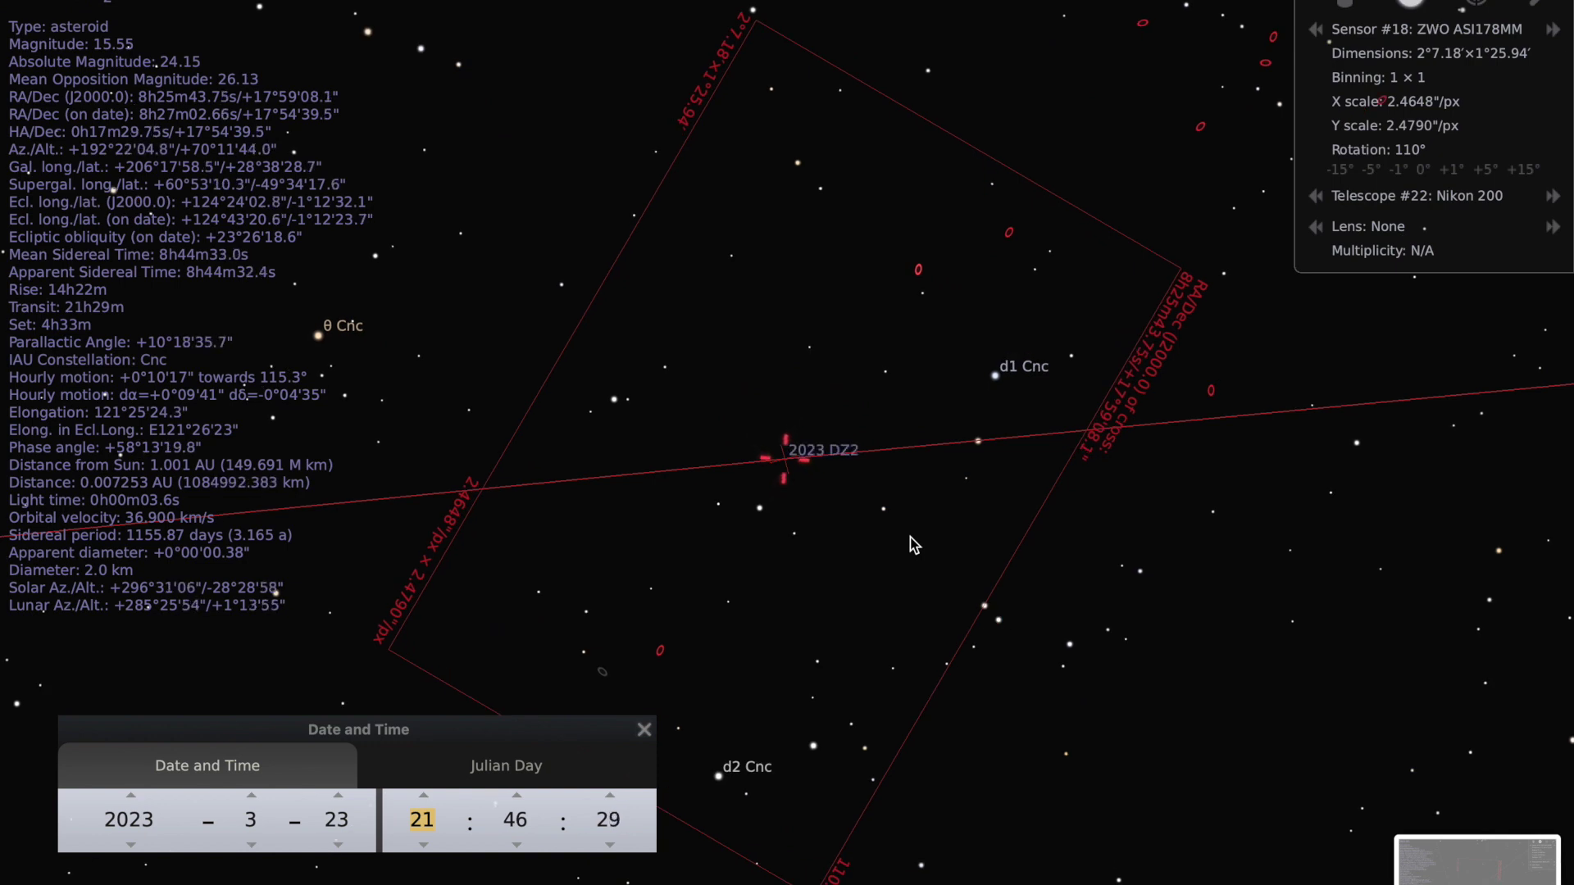
click(760, 510)
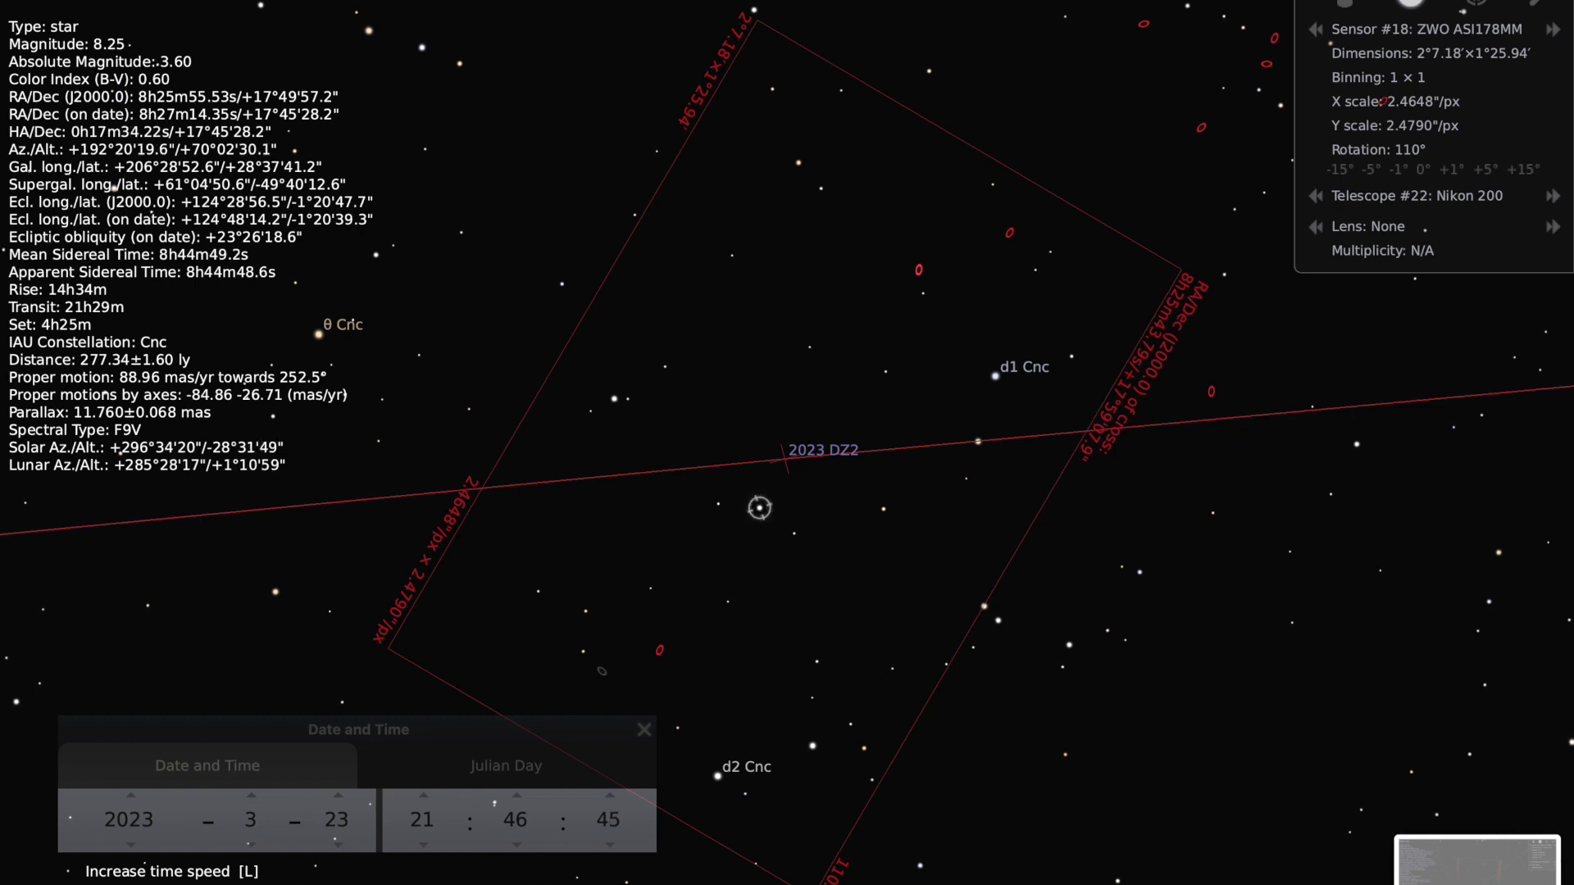
Step: Speed up simulation time with L, then reselect asteroid 2023 DZ2
key(l)
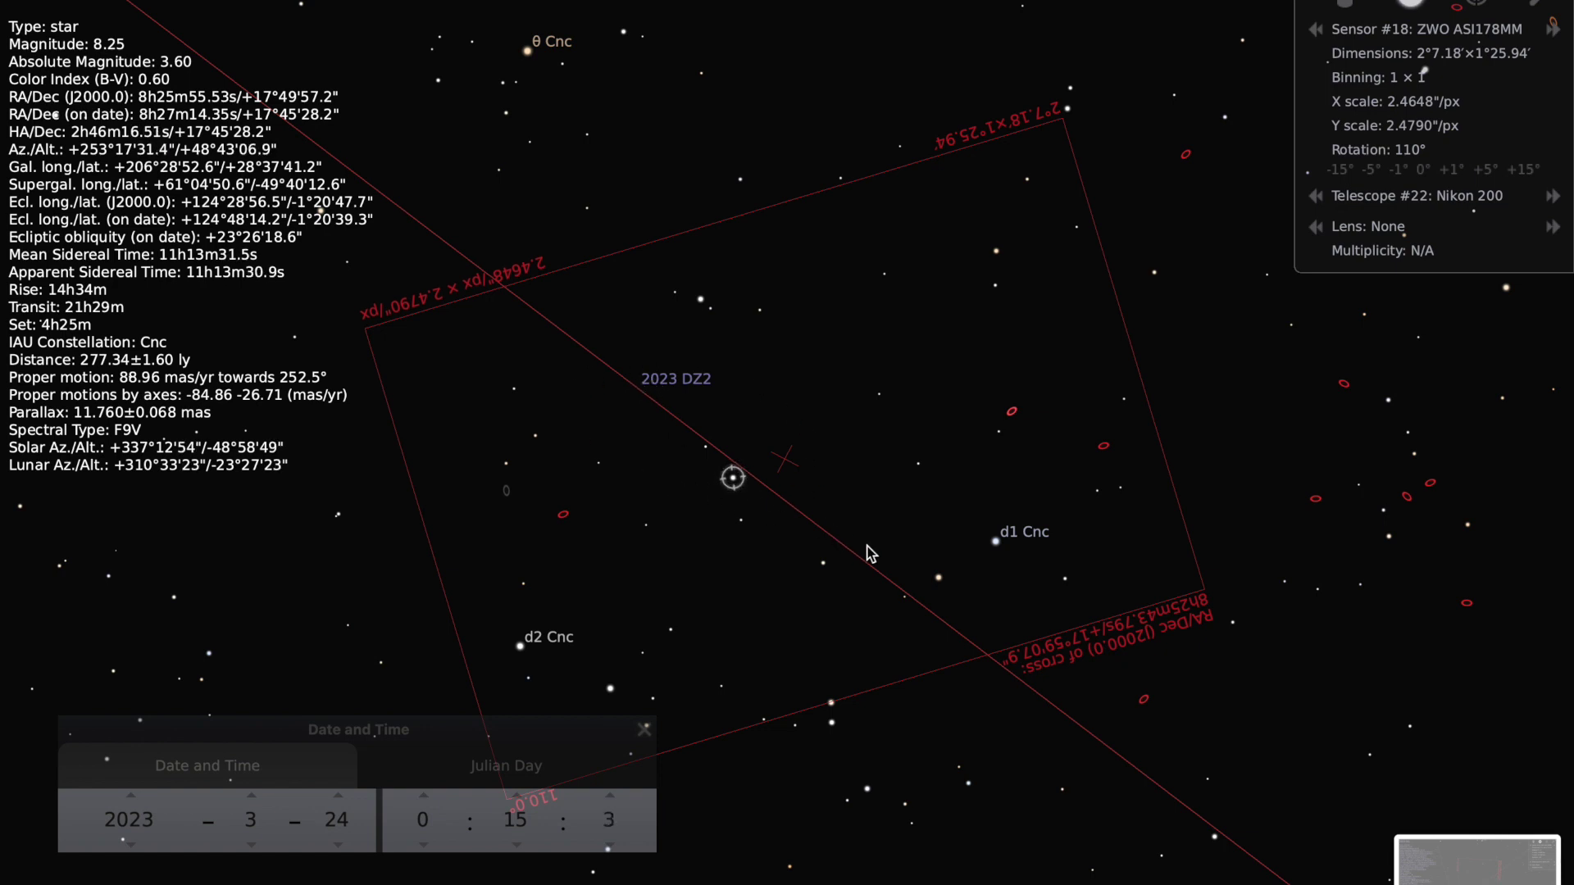
click(626, 380)
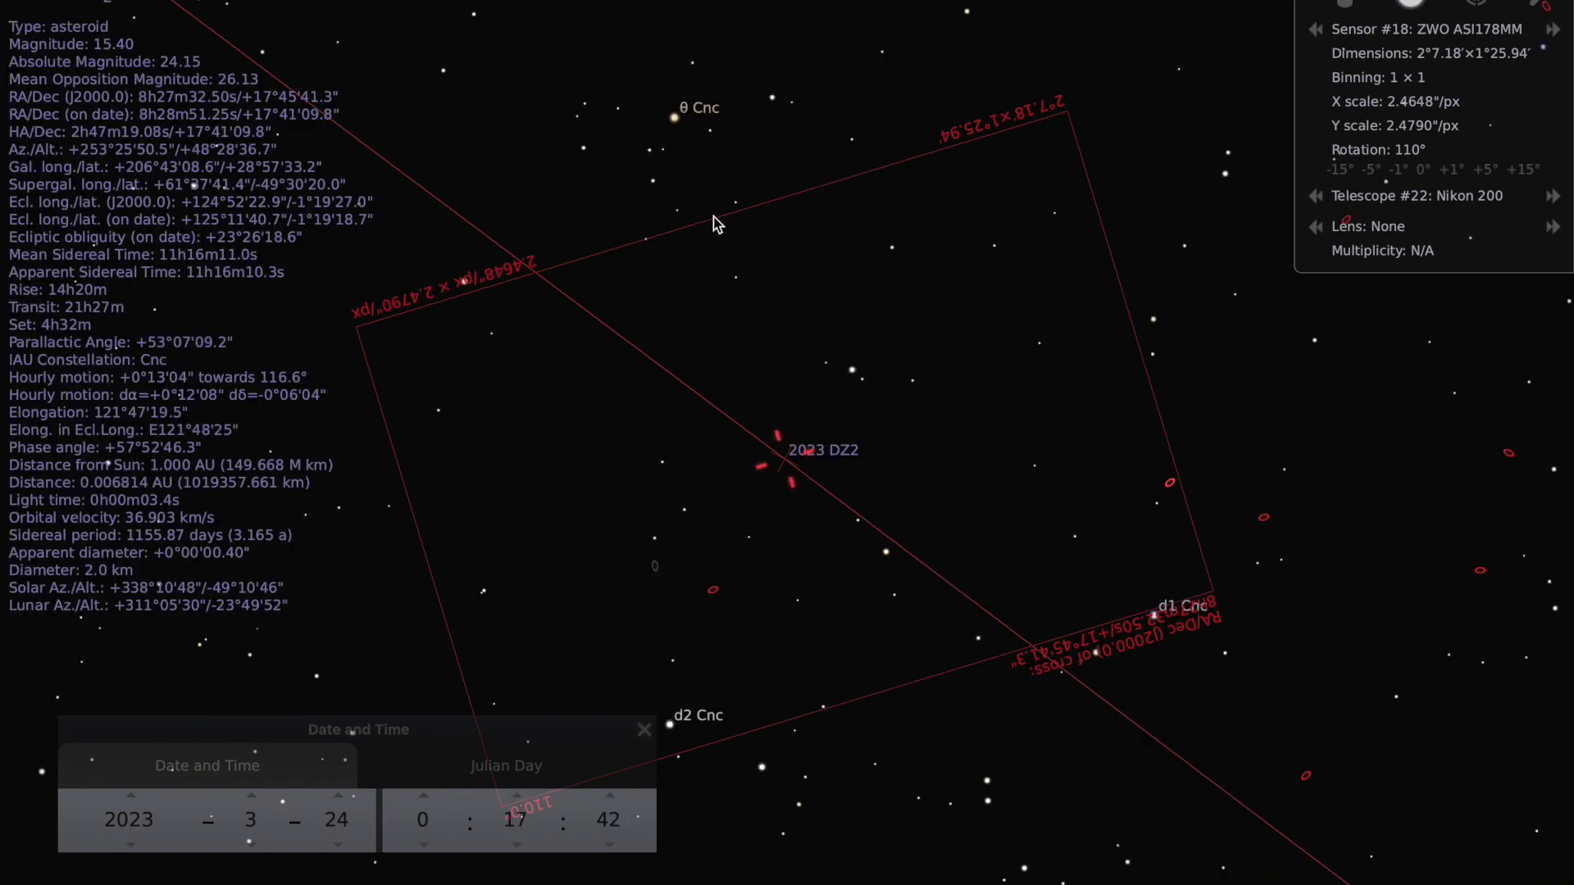
Step: Roll the hour back to 20 on 23 March and raise the minutes to 33
click(424, 848)
click(424, 848)
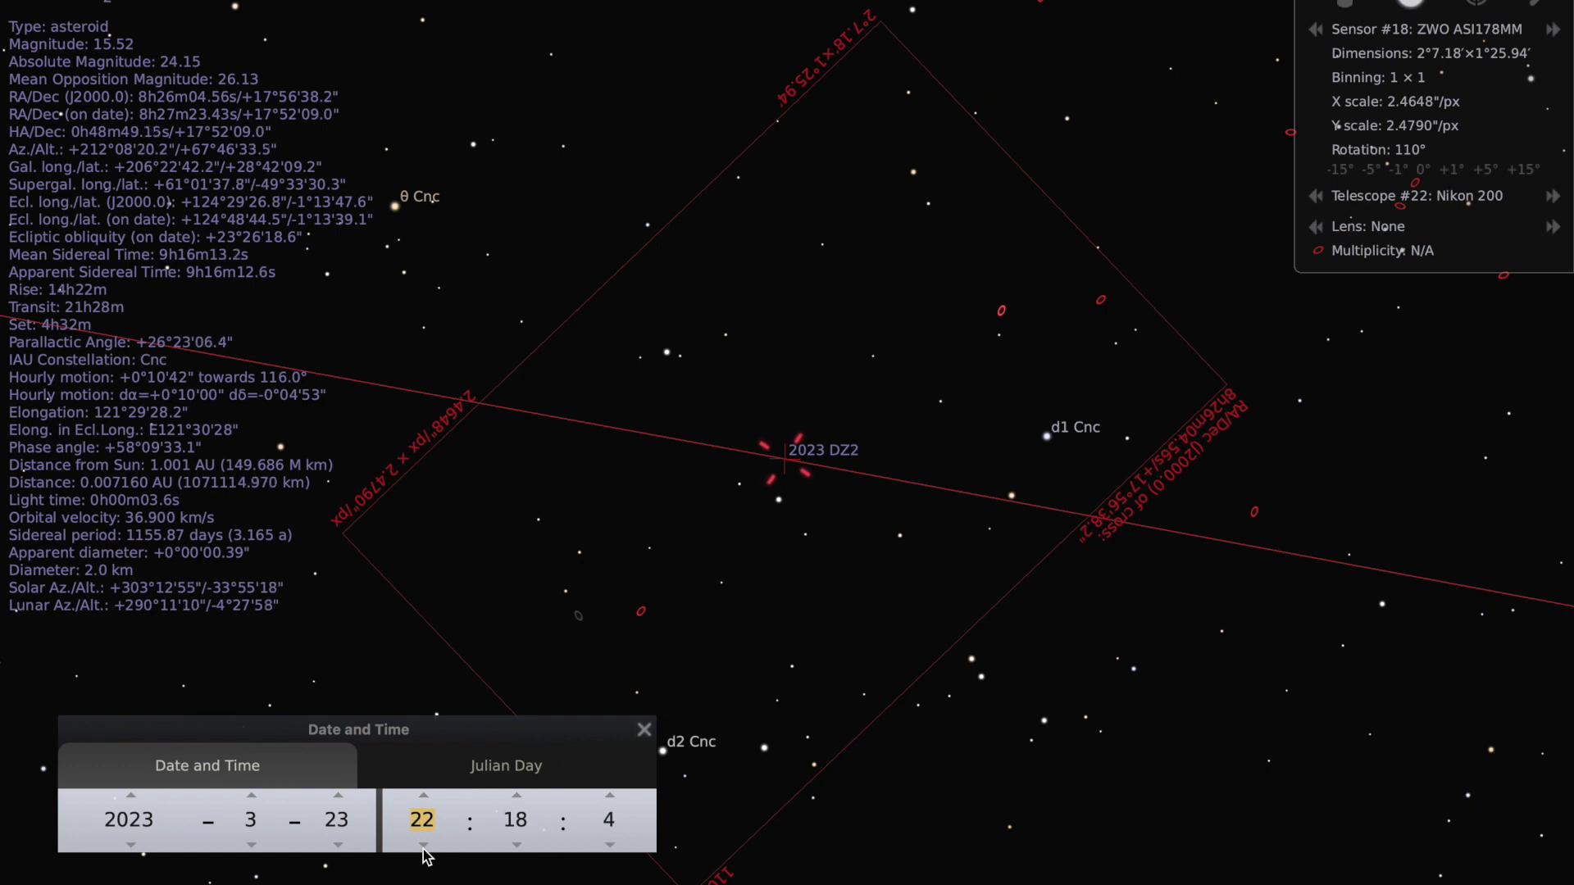
click(424, 848)
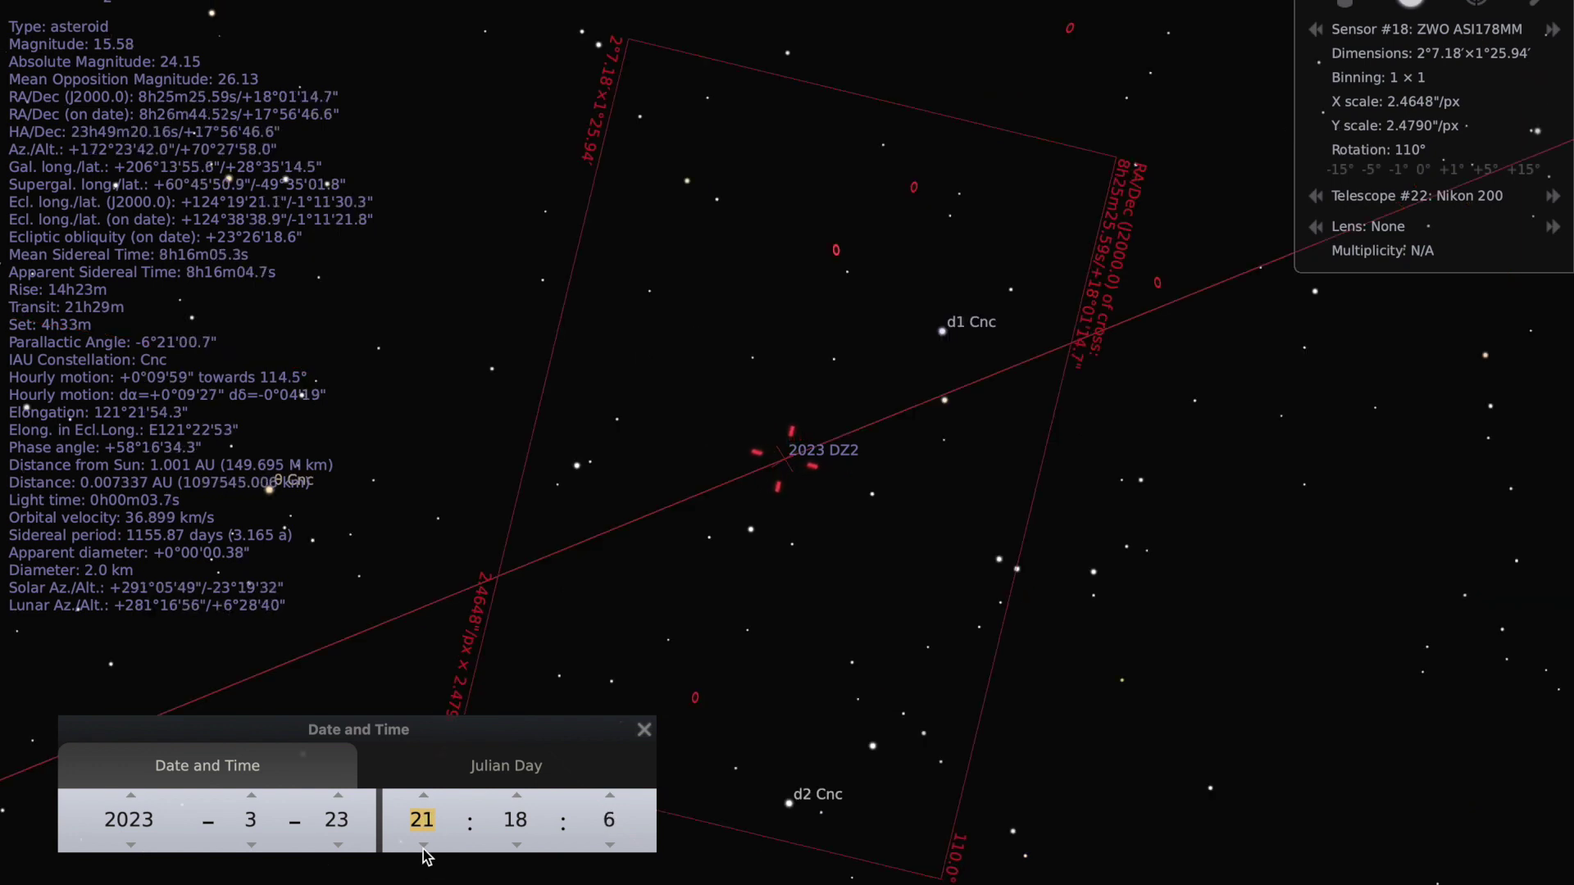
click(424, 848)
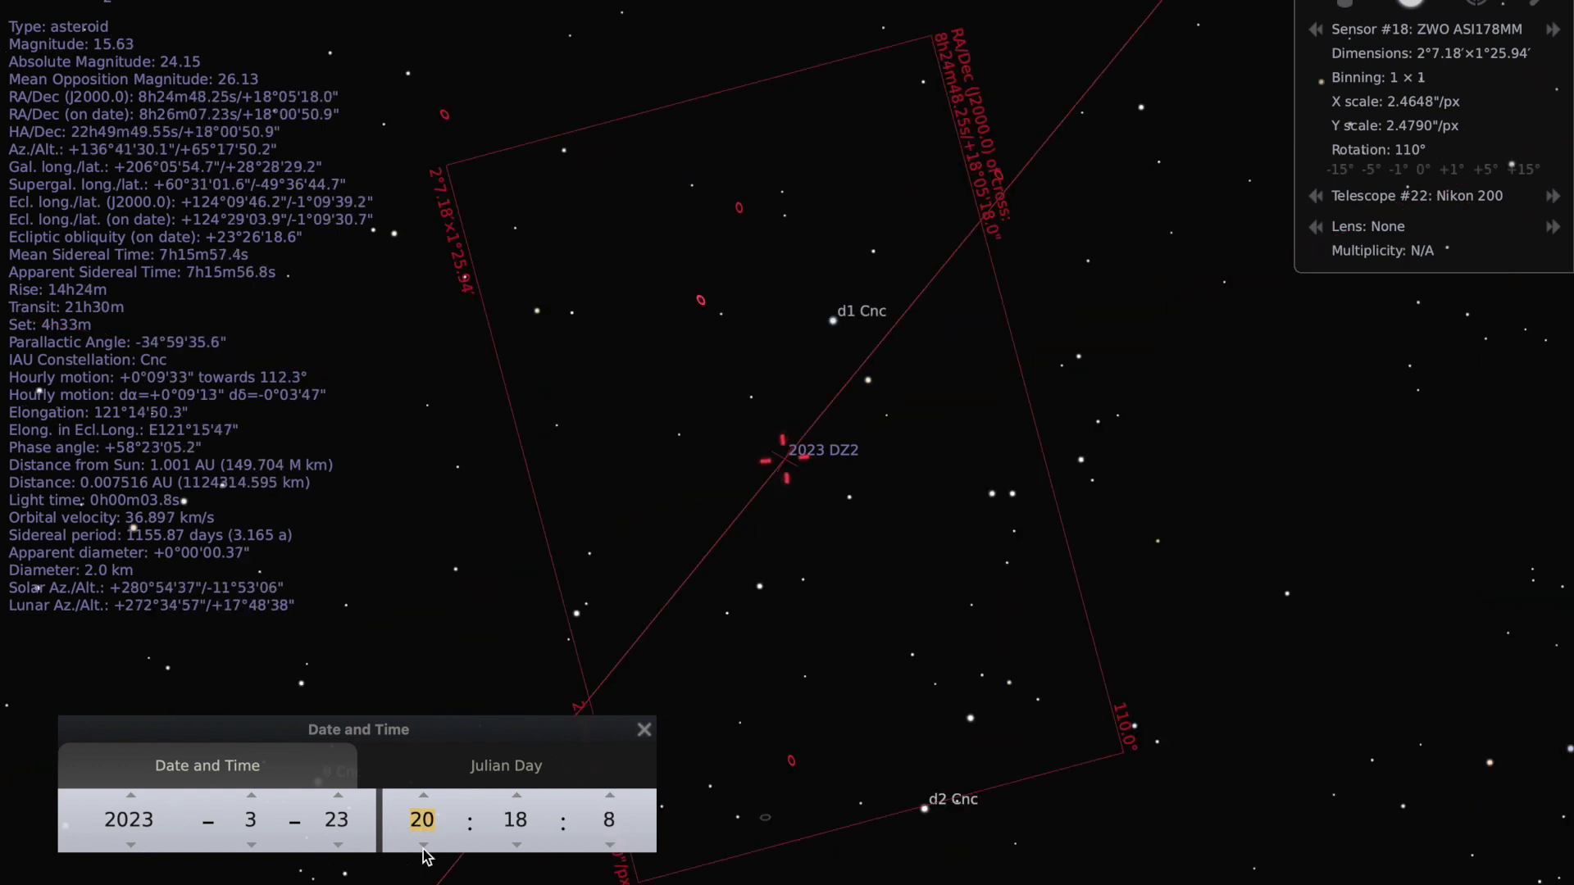
click(516, 799)
click(517, 798)
click(516, 799)
click(517, 799)
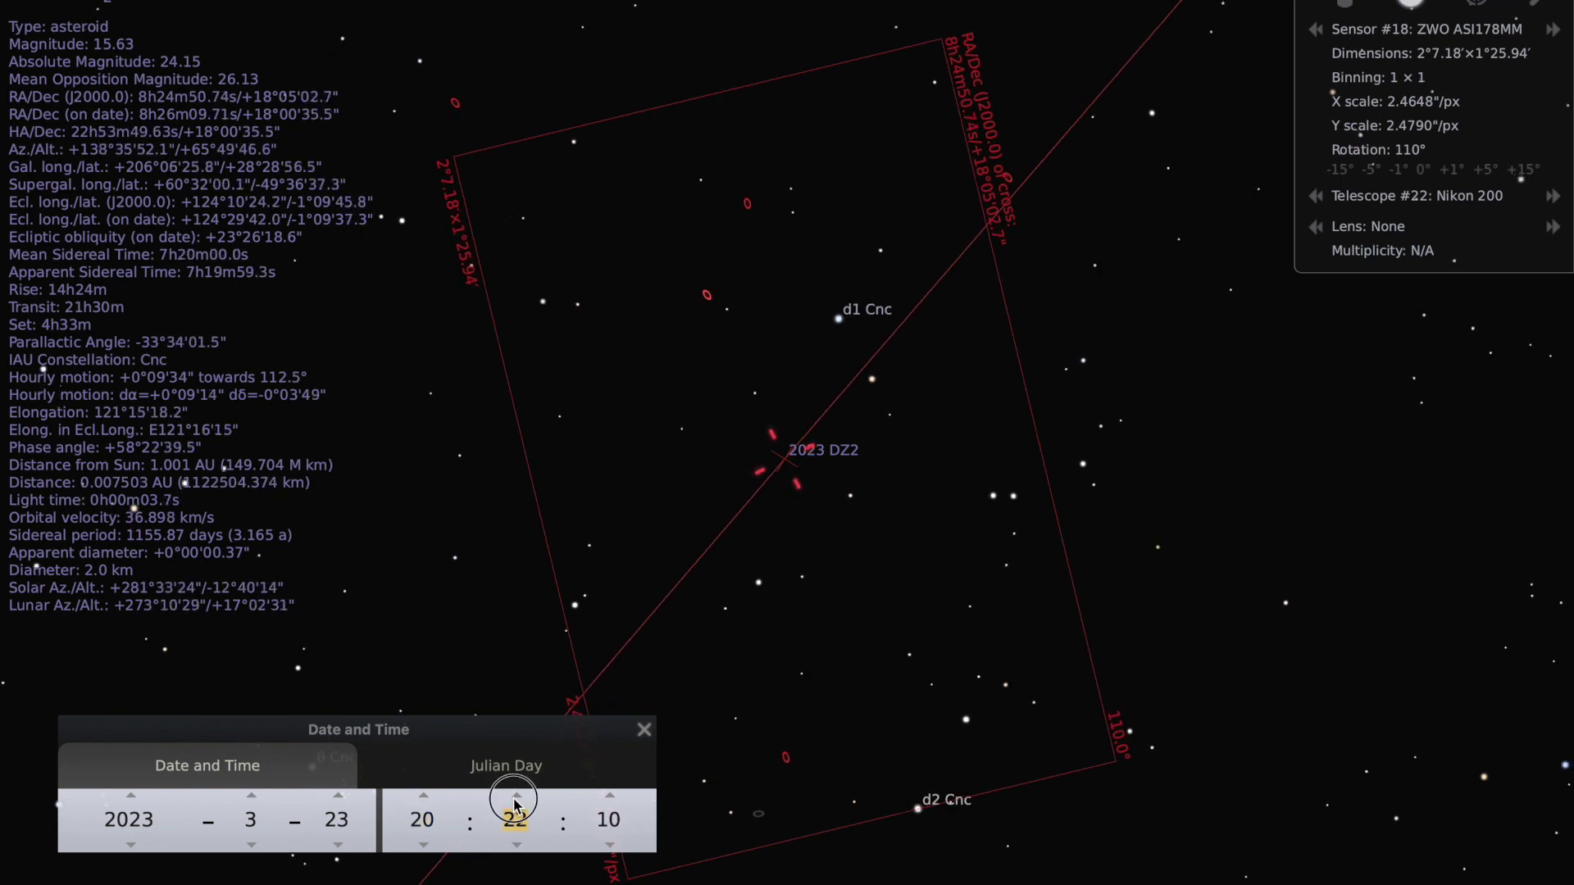
click(517, 799)
click(517, 799)
click(517, 799)
click(516, 799)
click(516, 799)
click(517, 798)
click(517, 799)
click(517, 798)
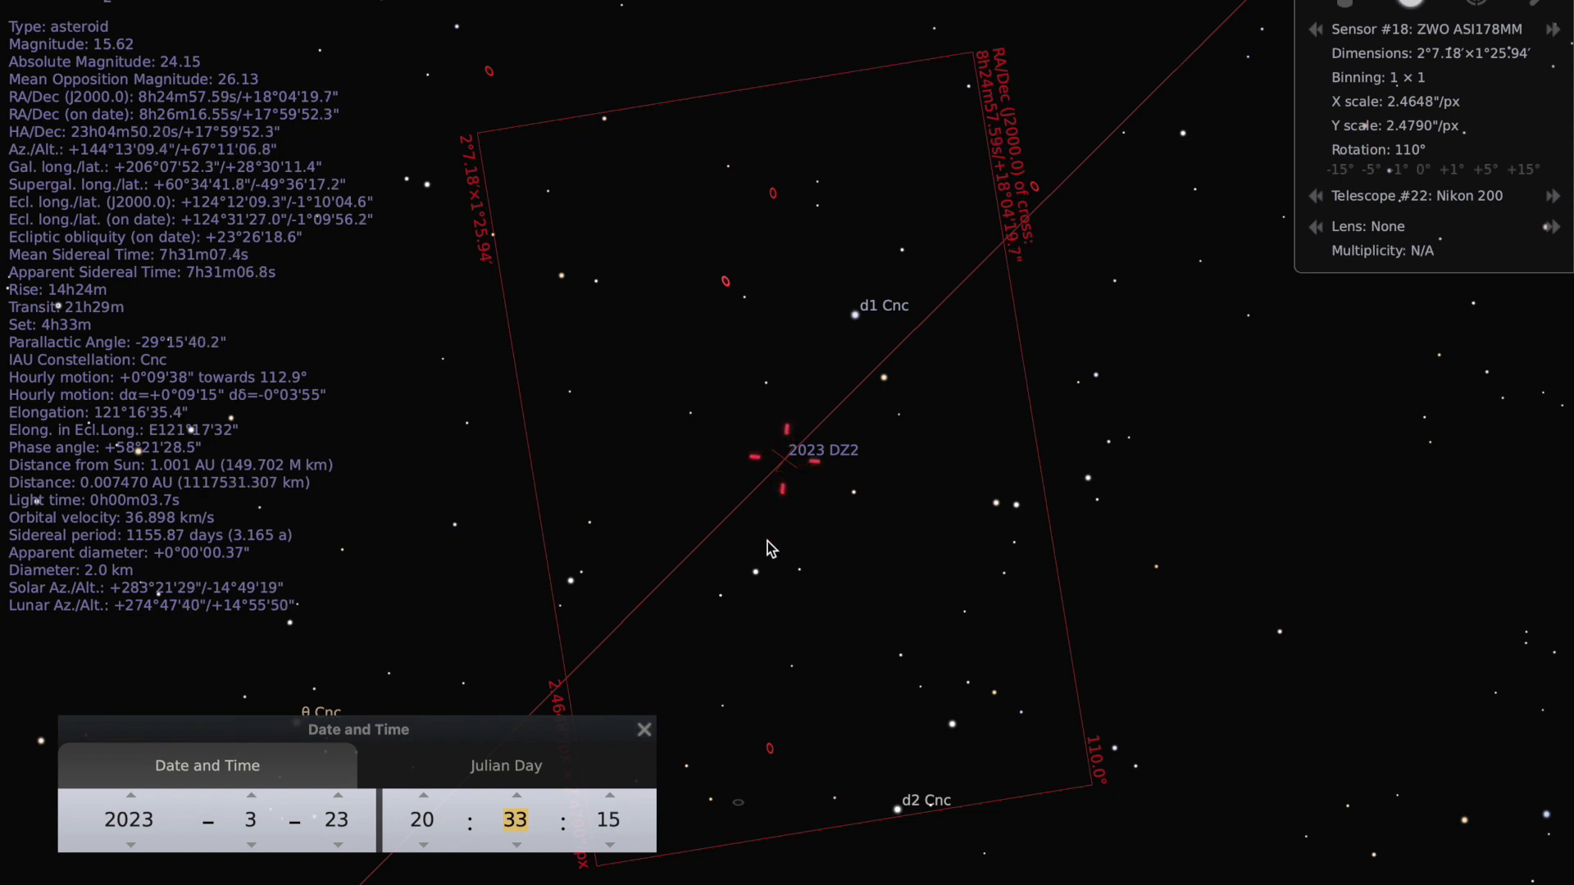
scroll(767, 541, up, 3)
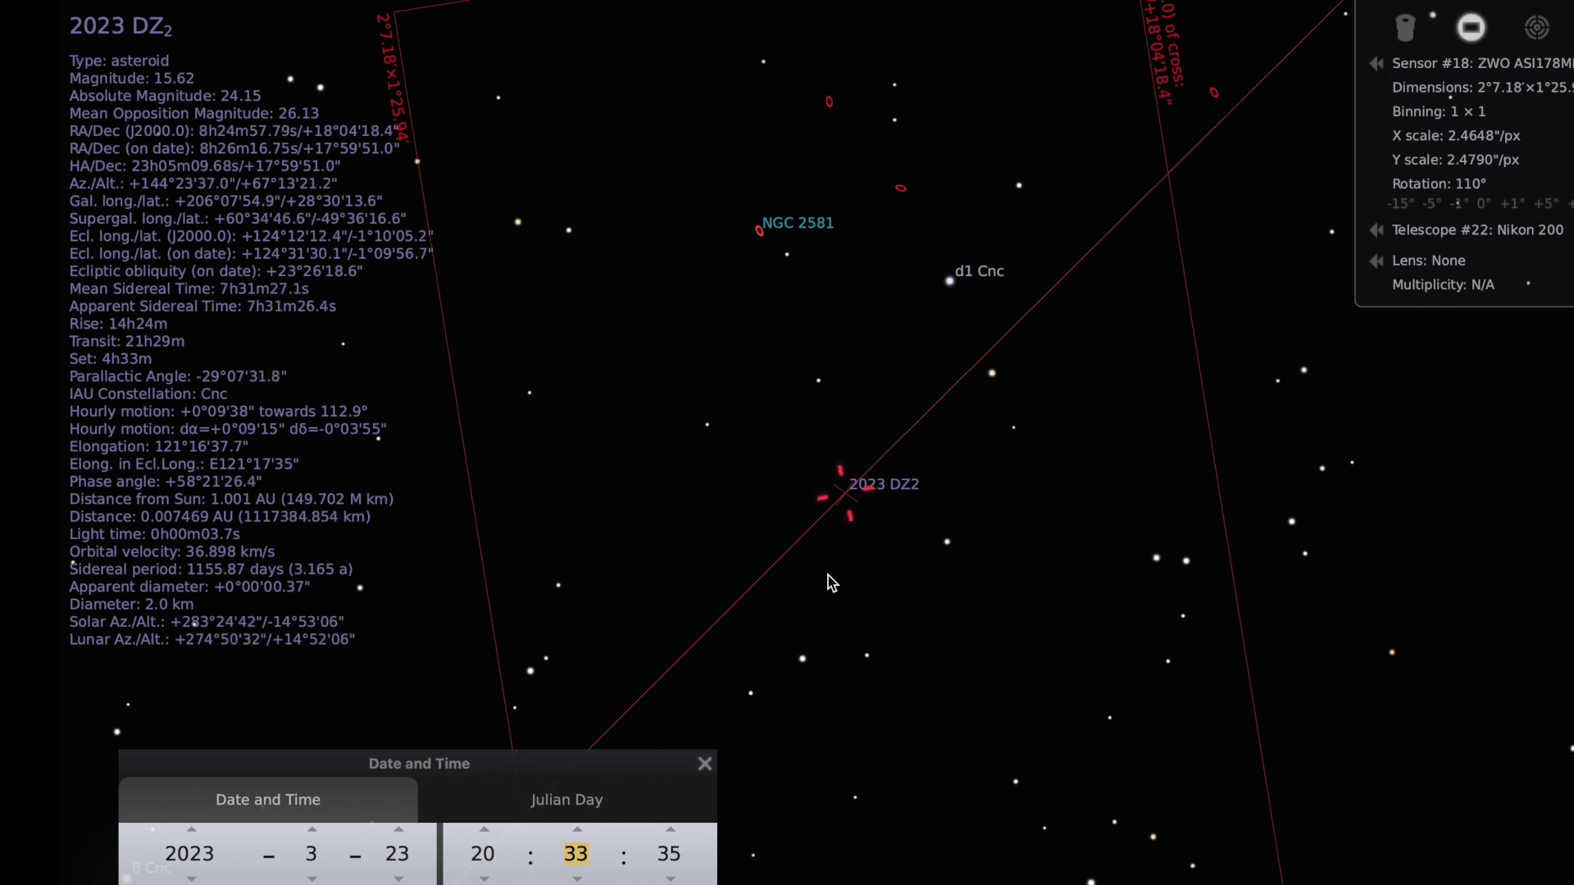
Step: Select a star near 2023 DZ2, then pick HIP 41326 as the reference star
click(948, 541)
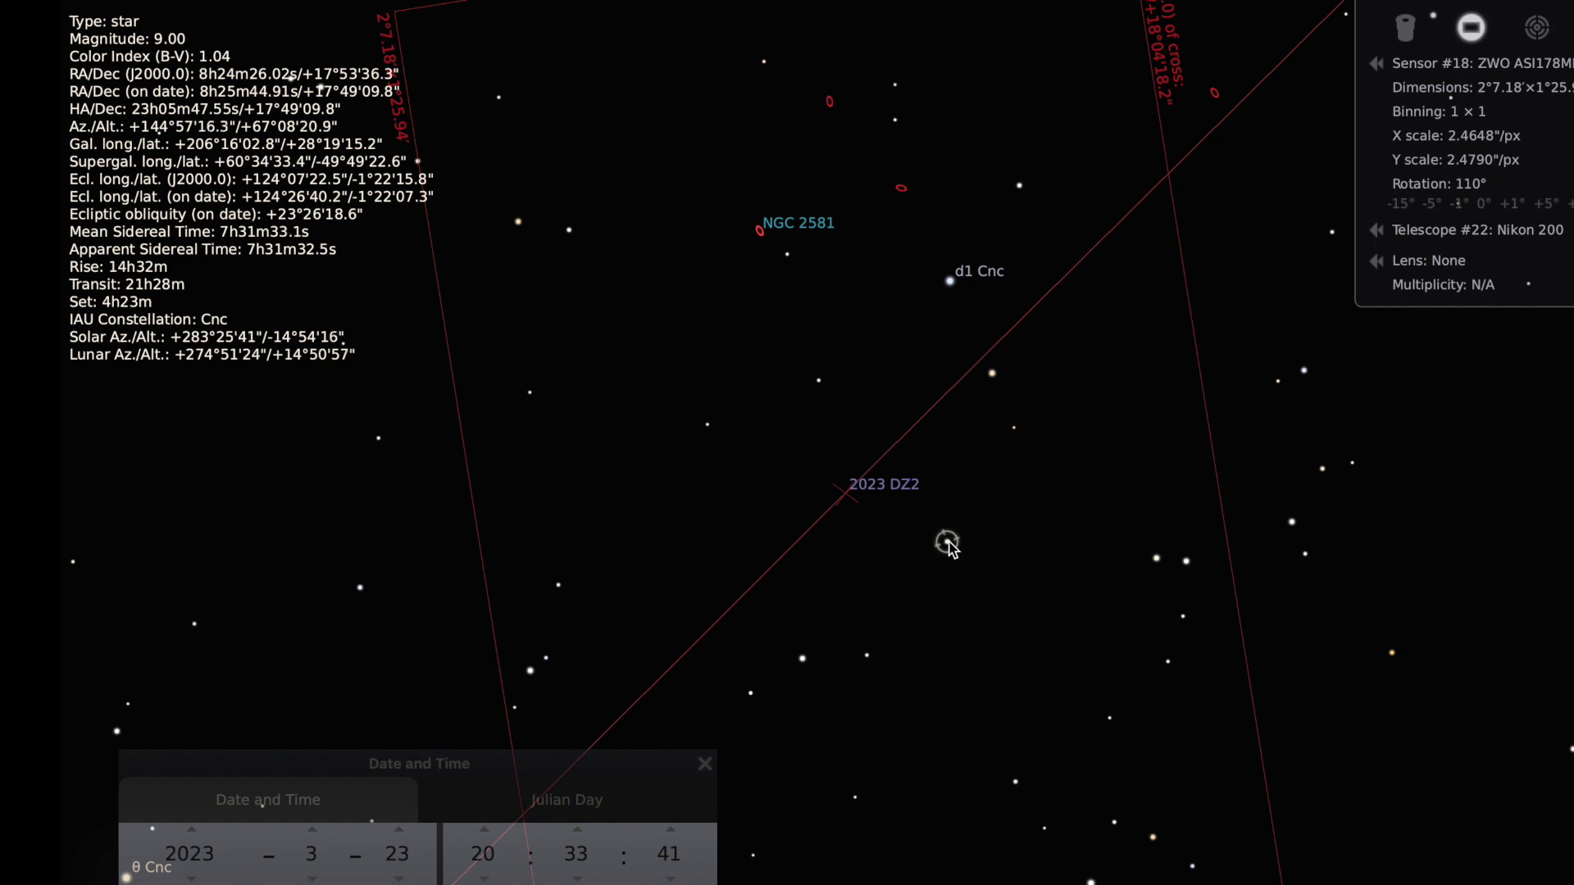
click(803, 661)
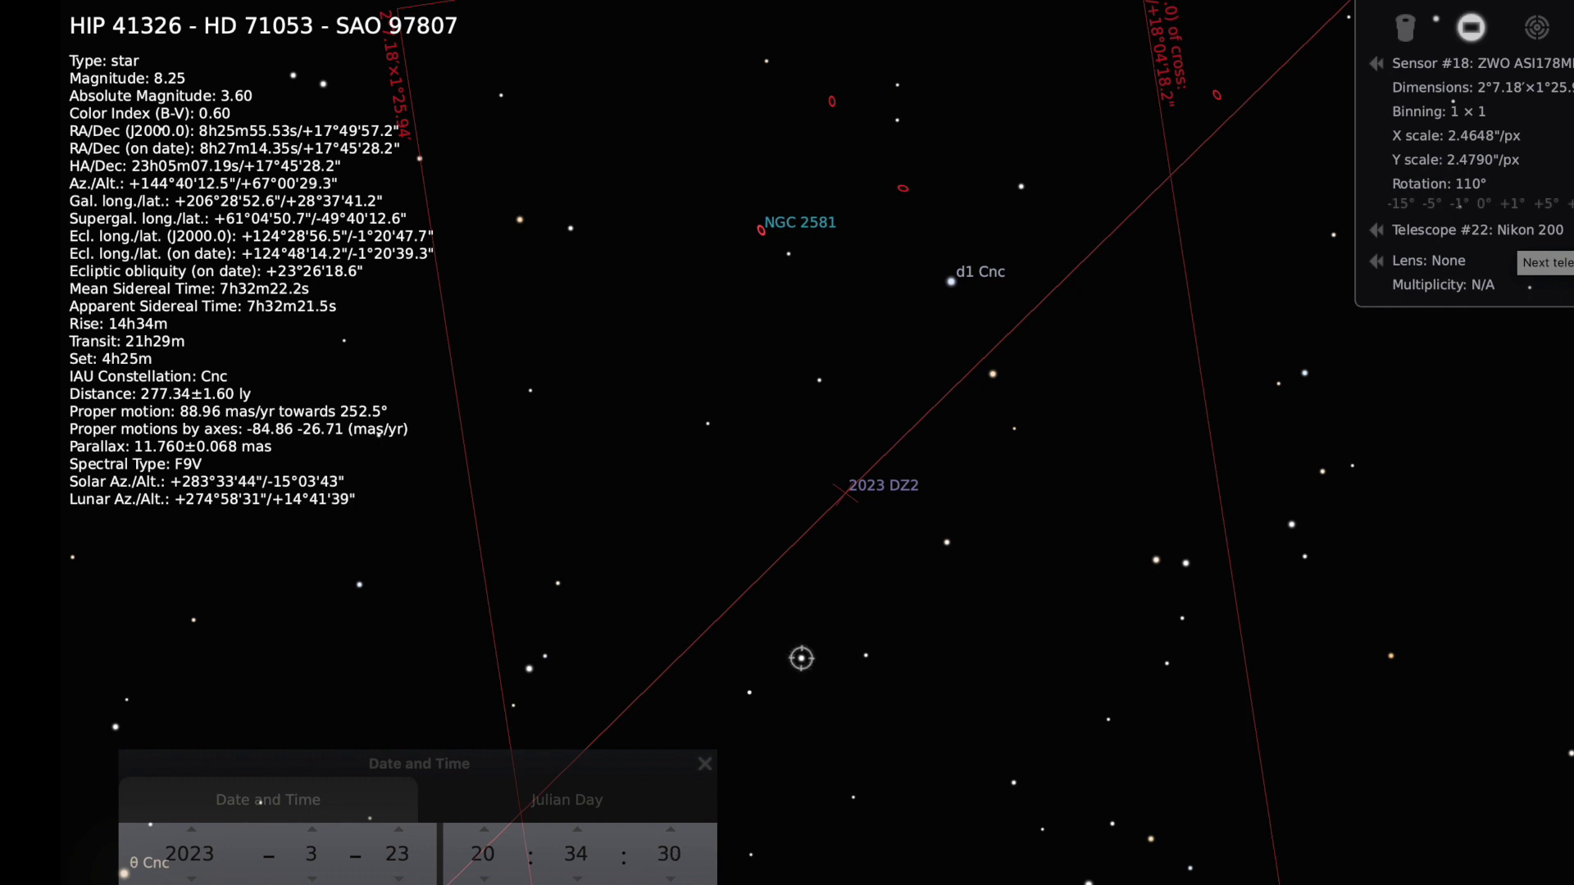
Step: Switch the Oculars sensor frame from Telescope #22 Nikon 200 to #23 Nikon 400mm
click(1558, 230)
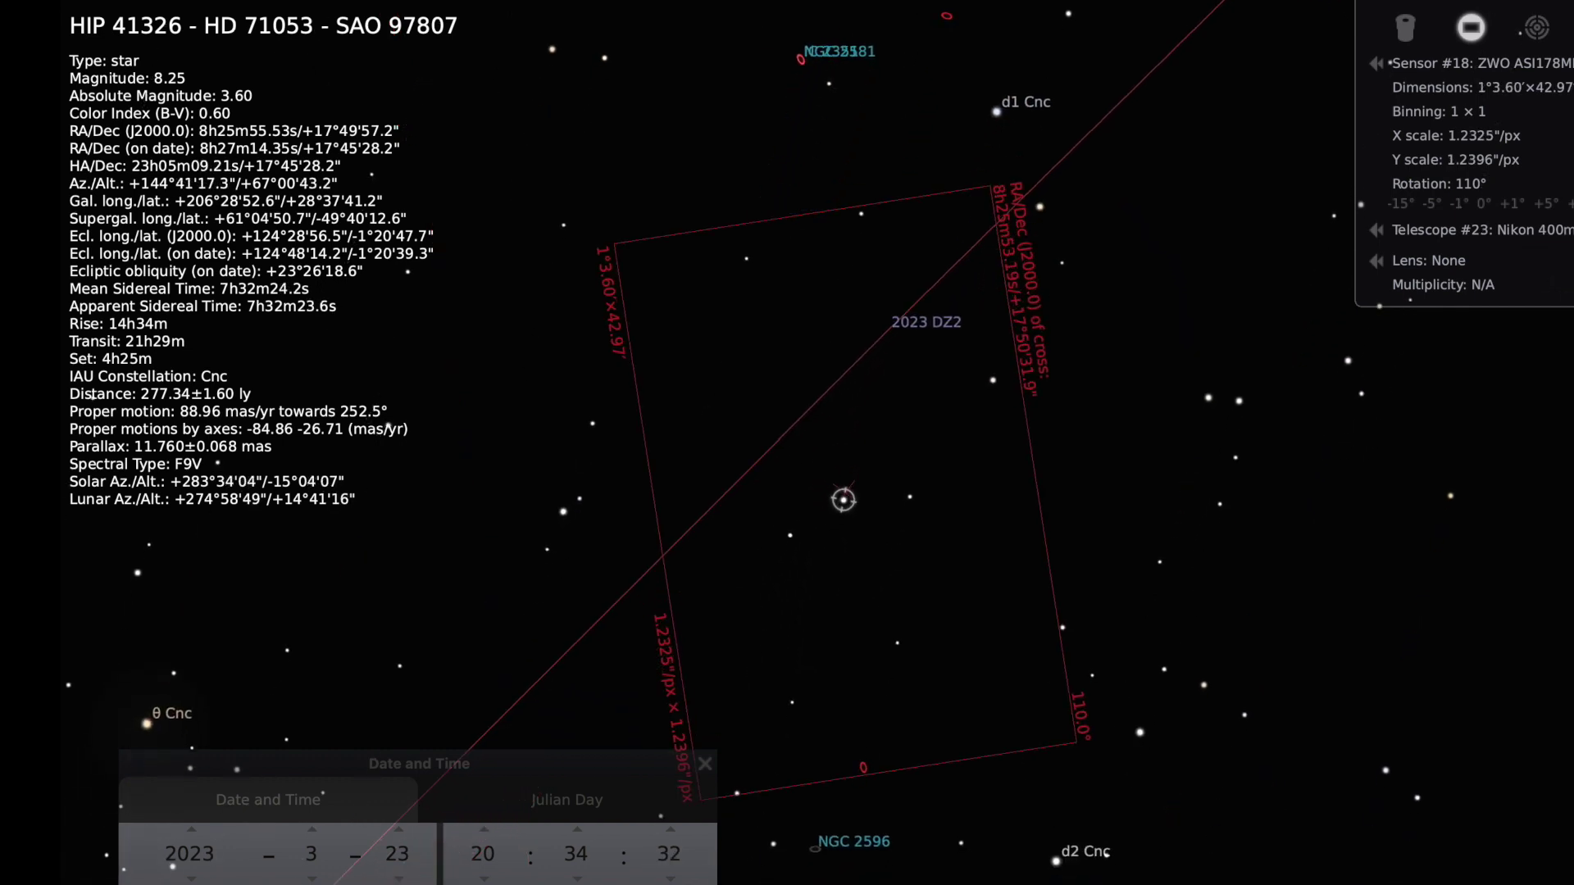